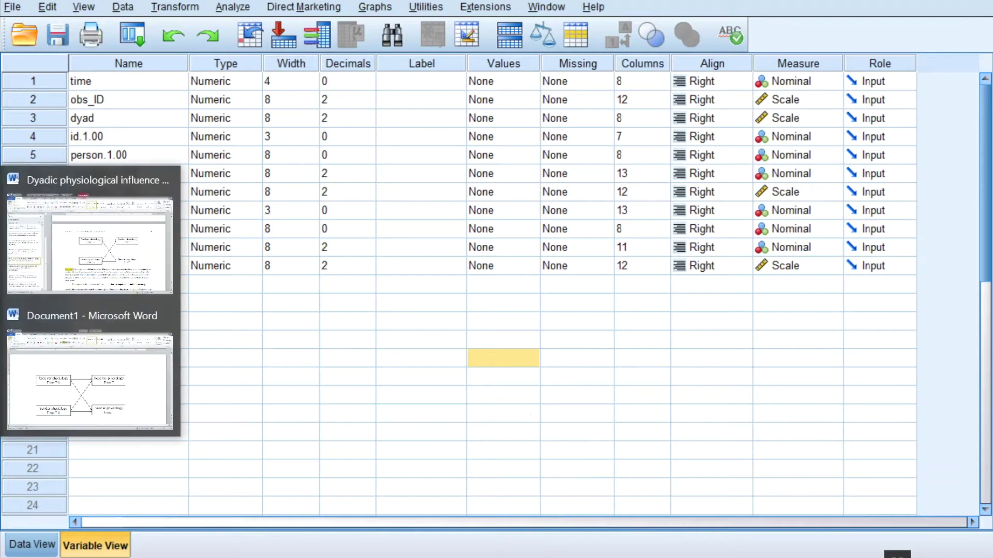
Bring up the Word document to review the dyadic physiology diagram.
click(54, 385)
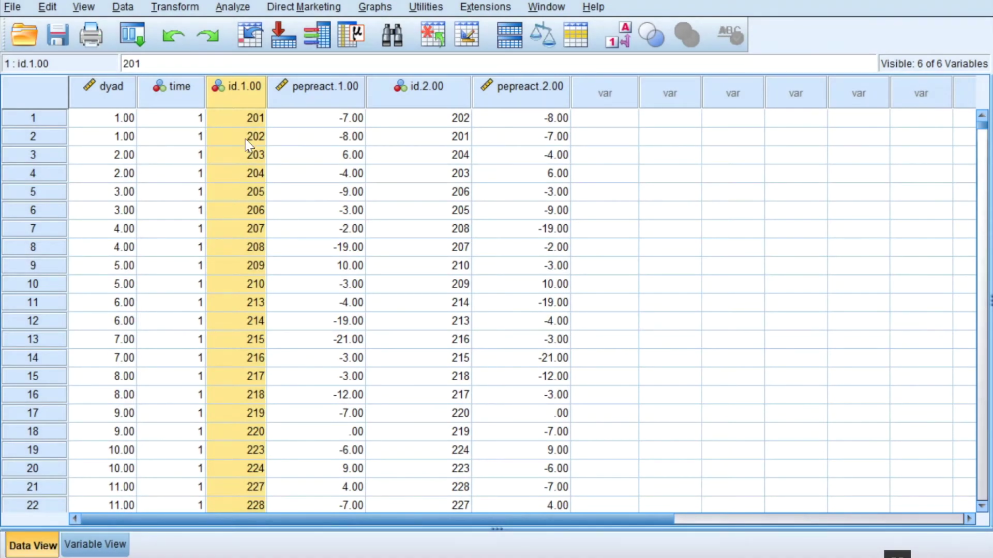
Sort cases ascending by id.1.00 and inspect person 201's ten pepreact.1.00 and pepreact.2.00 values.
right_click(188, 89)
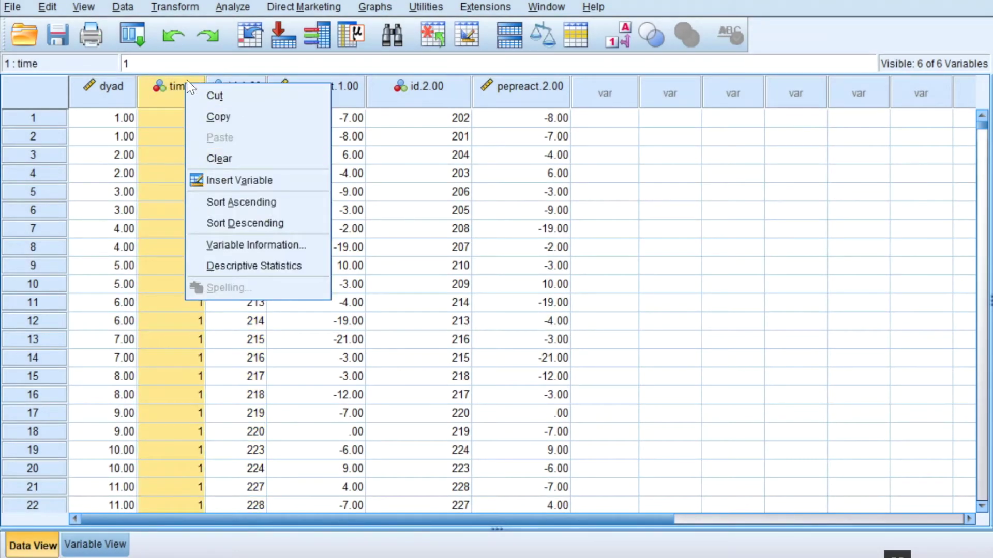
key(Escape)
right_click(236, 95)
click(268, 206)
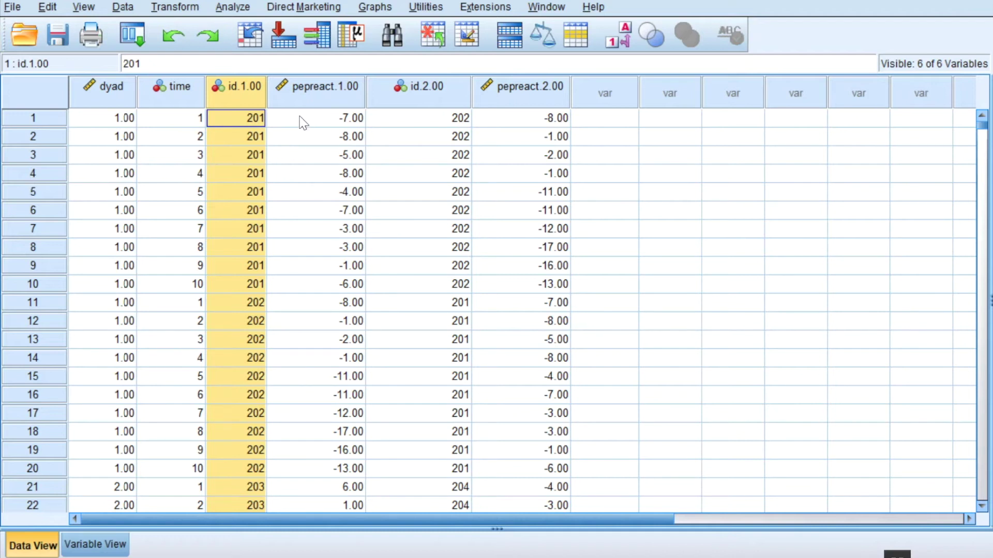
drag(303, 123, 316, 281)
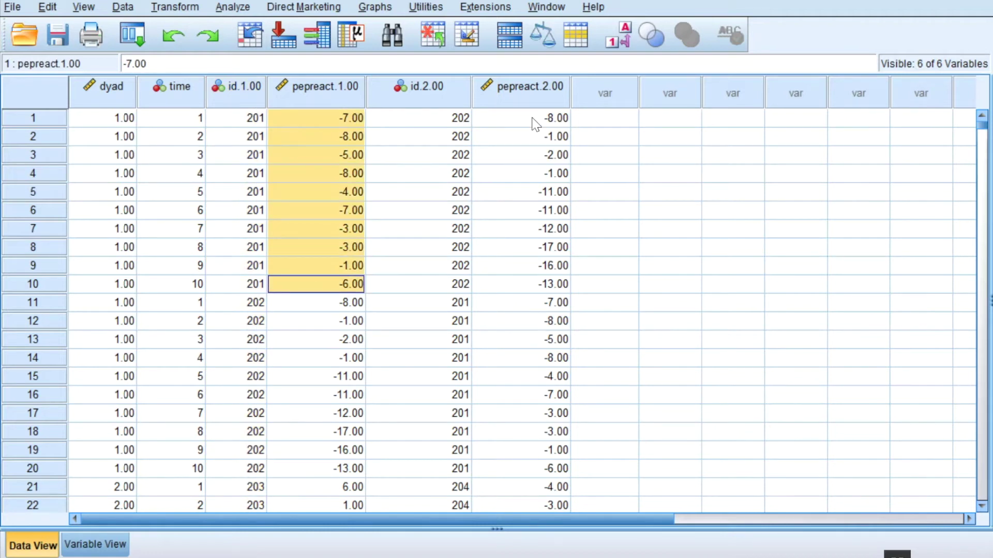
drag(533, 118, 532, 292)
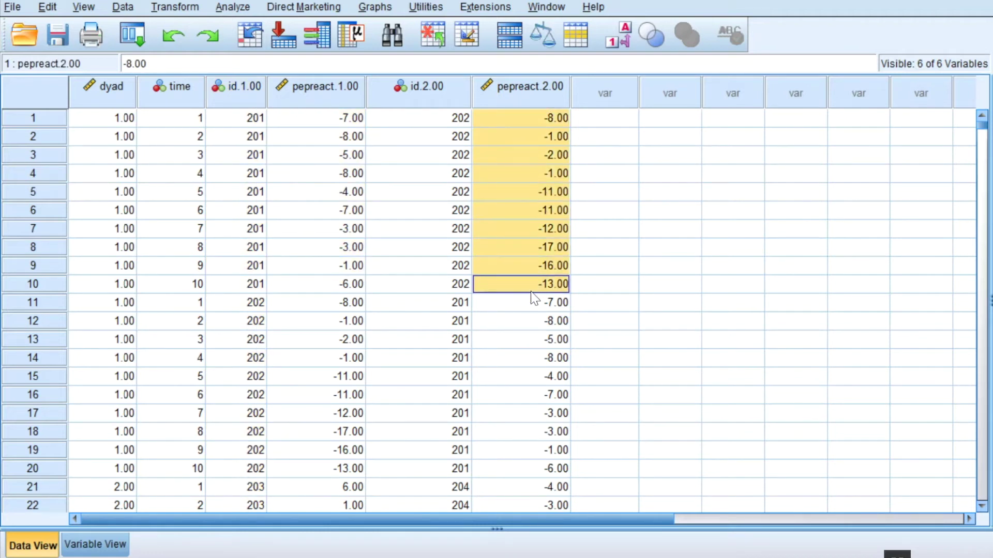
Move the id.2.00 column so it sits directly before pepreact.1.00.
click(429, 99)
drag(406, 88, 293, 102)
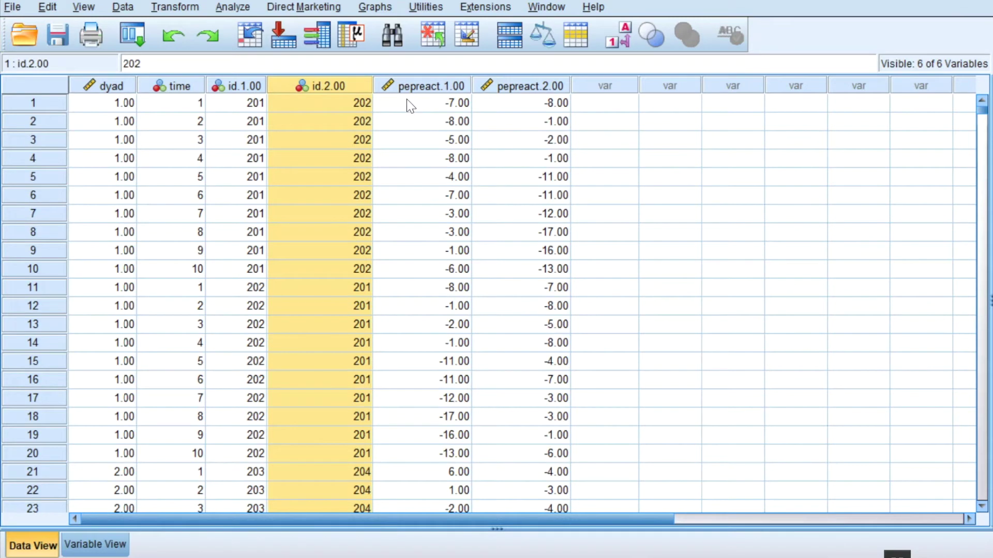
click(411, 86)
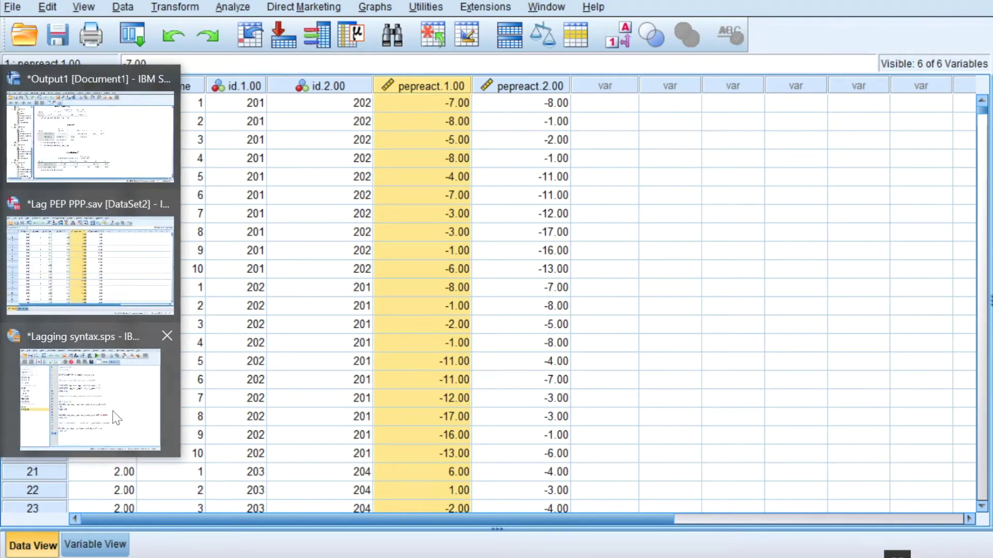
click(117, 408)
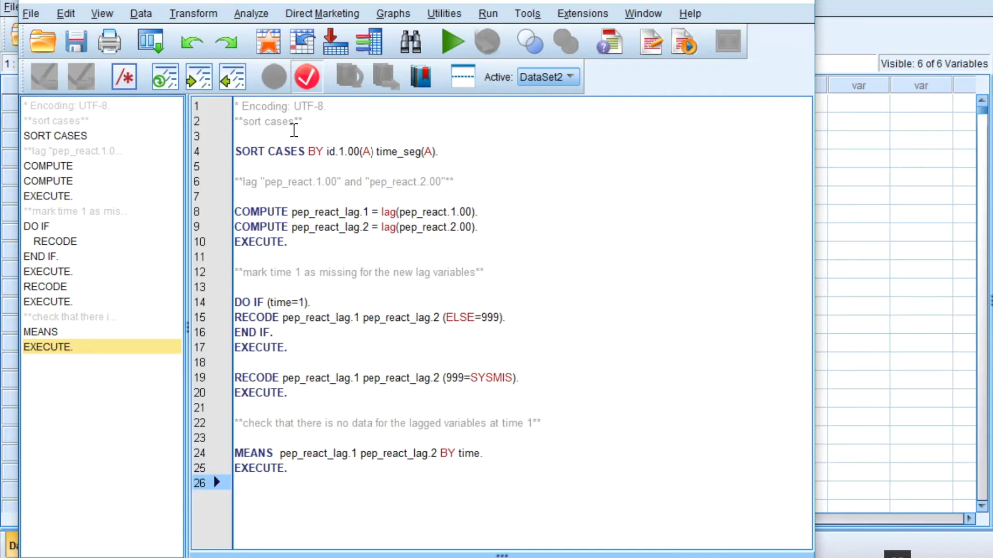
click(834, 4)
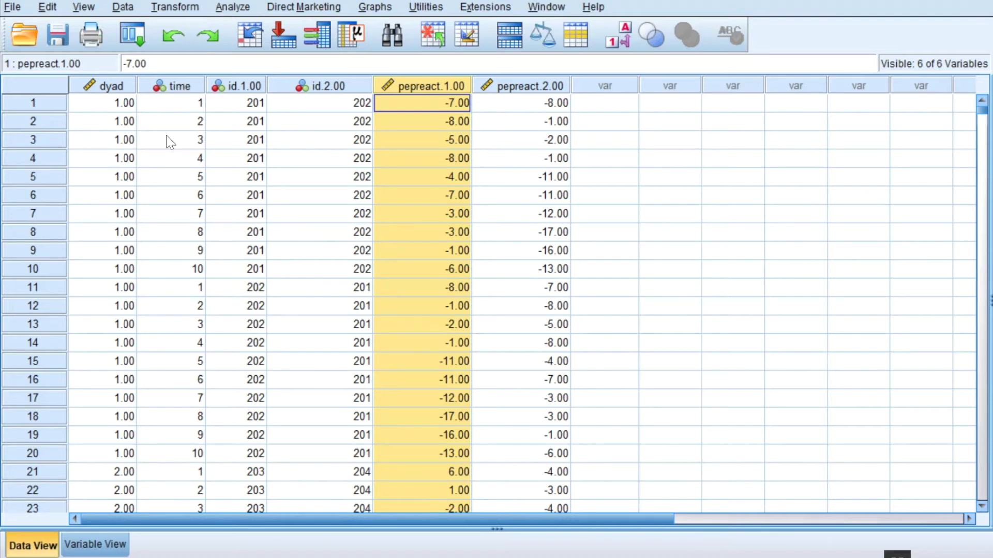
mouse_move(1, 261)
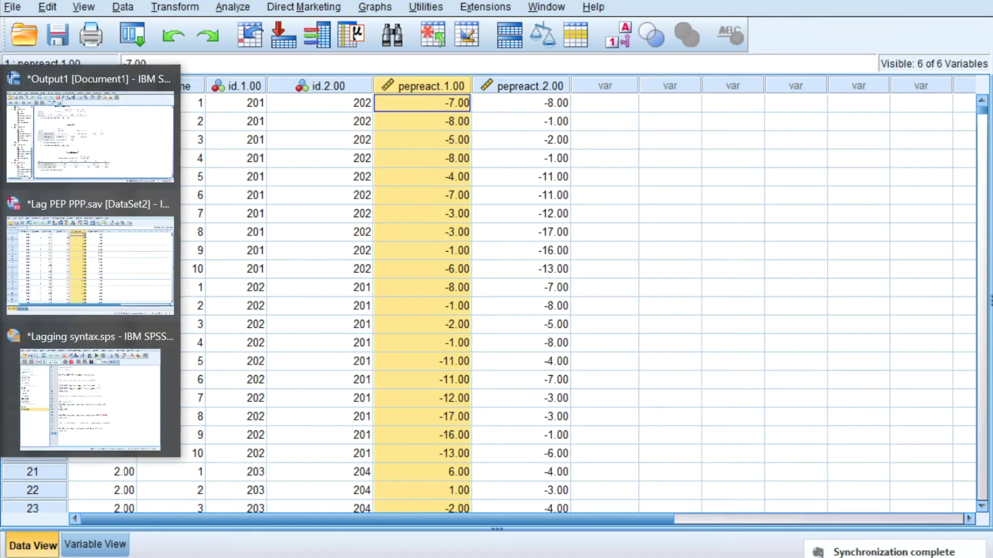
Run the SORT CASES command ordering cases by id.1.00 and time.
click(67, 367)
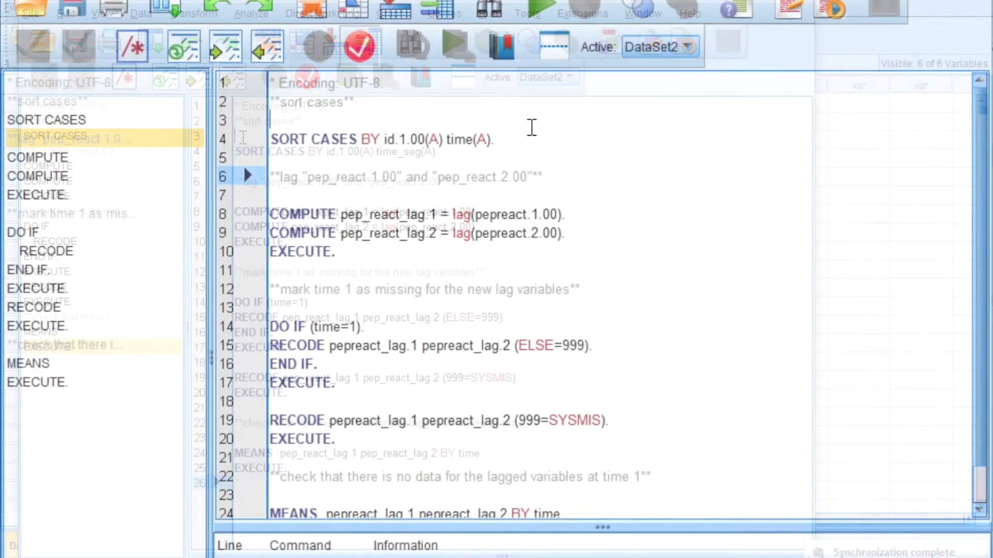
triple_click(537, 138)
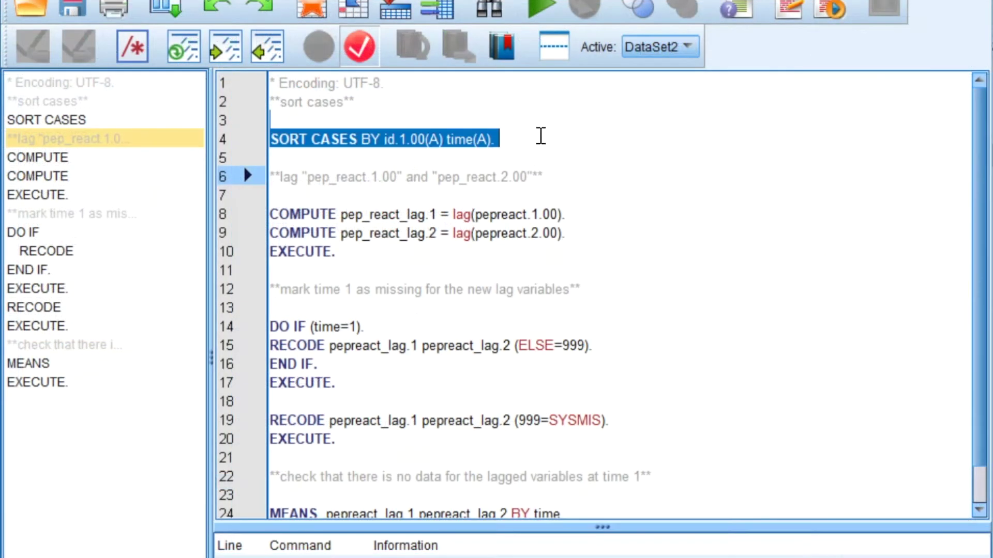
click(547, 11)
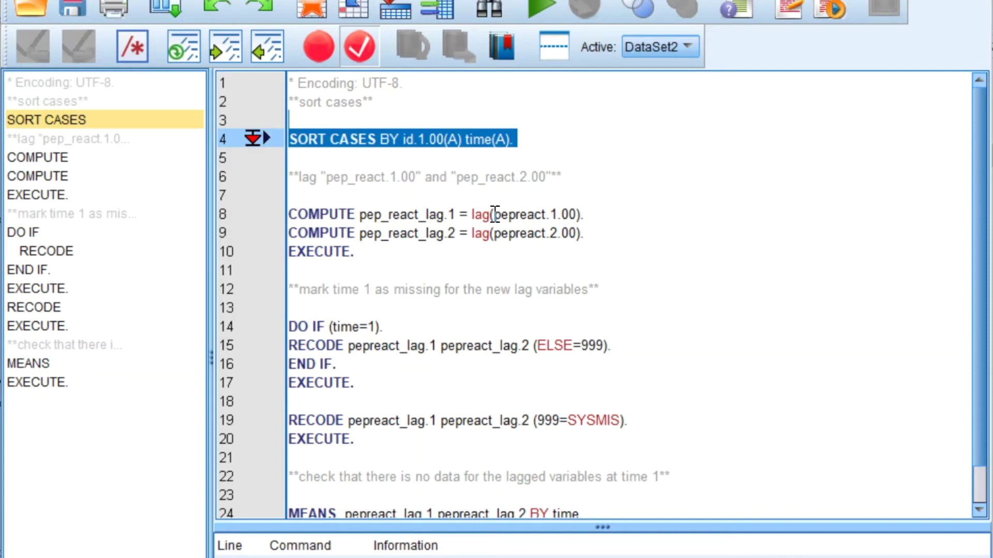
Run the two COMPUTE lag commands with EXECUTE, creating pep_react_lag.1 and pep_react_lag.2.
drag(493, 214, 579, 214)
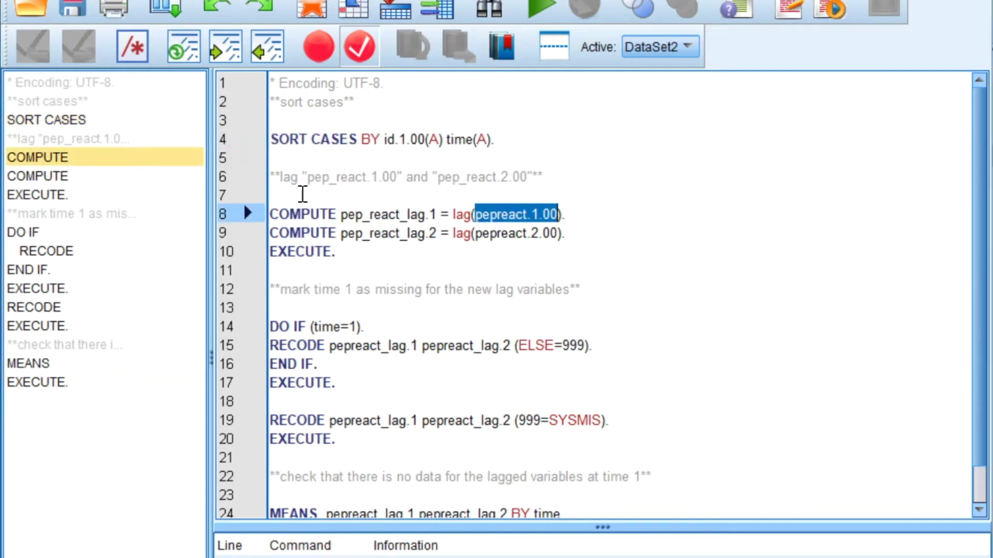
click(302, 195)
drag(303, 195, 341, 251)
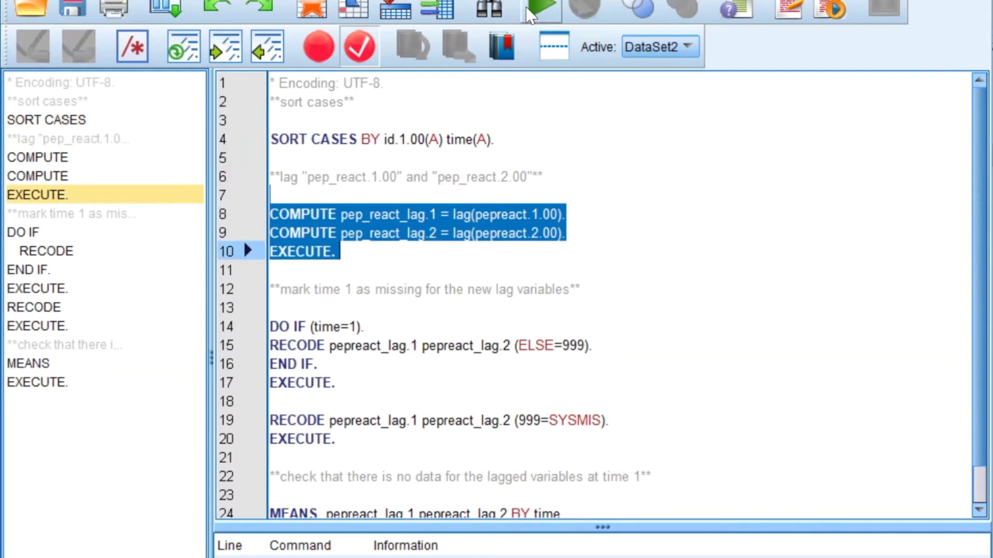
click(528, 9)
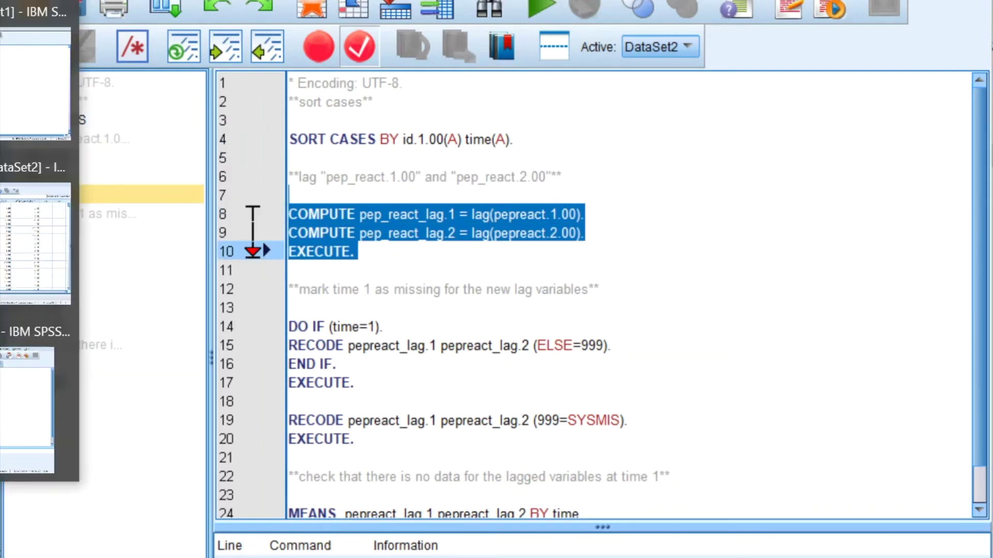
click(11, 302)
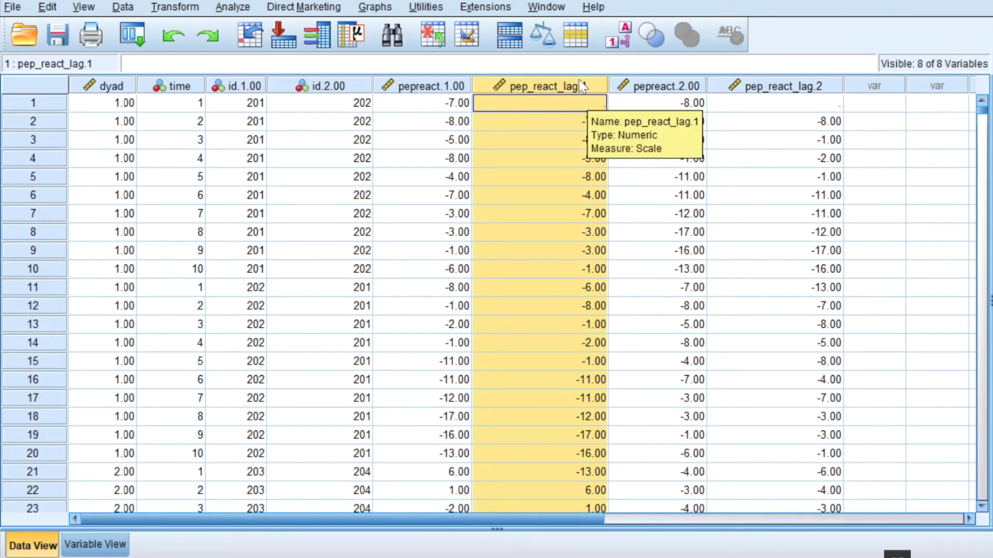
click(793, 91)
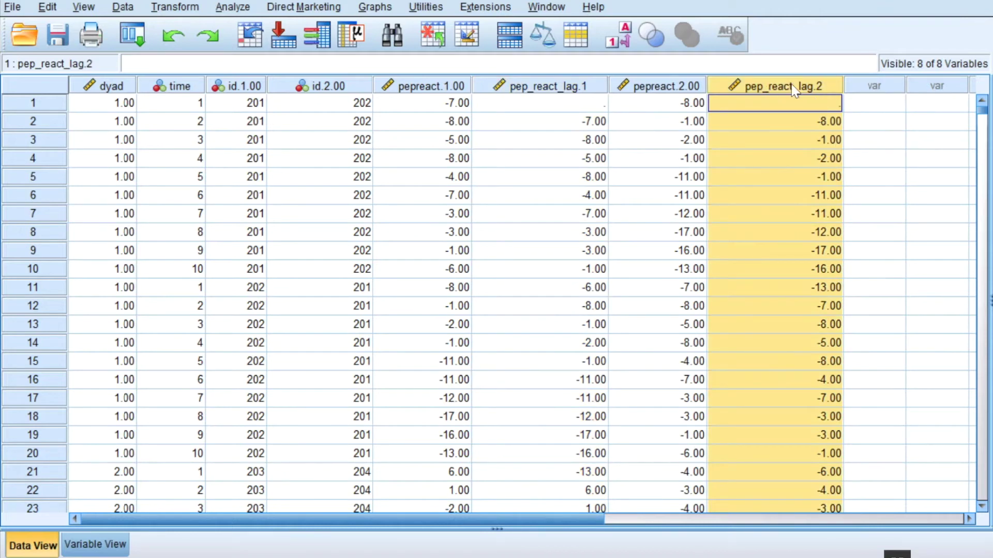
click(571, 91)
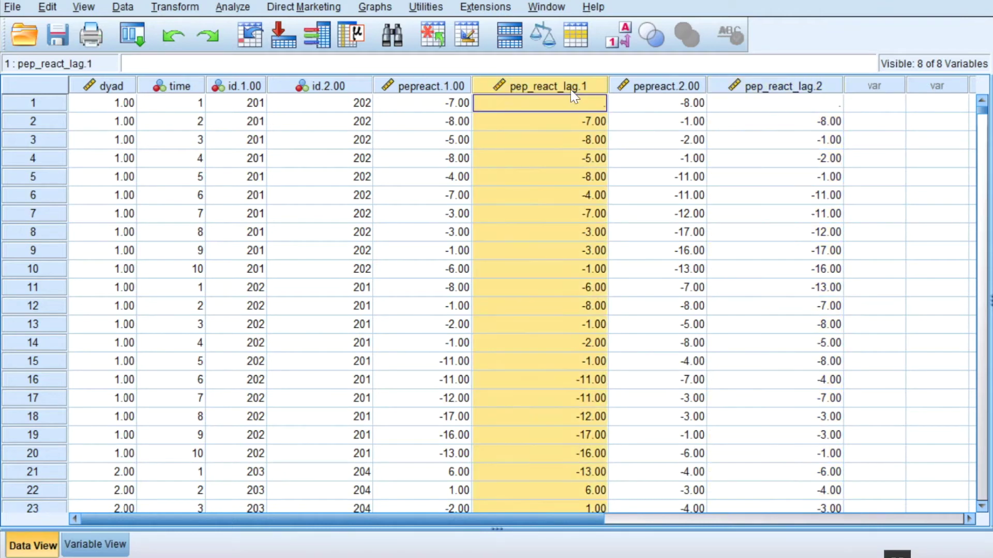
click(460, 90)
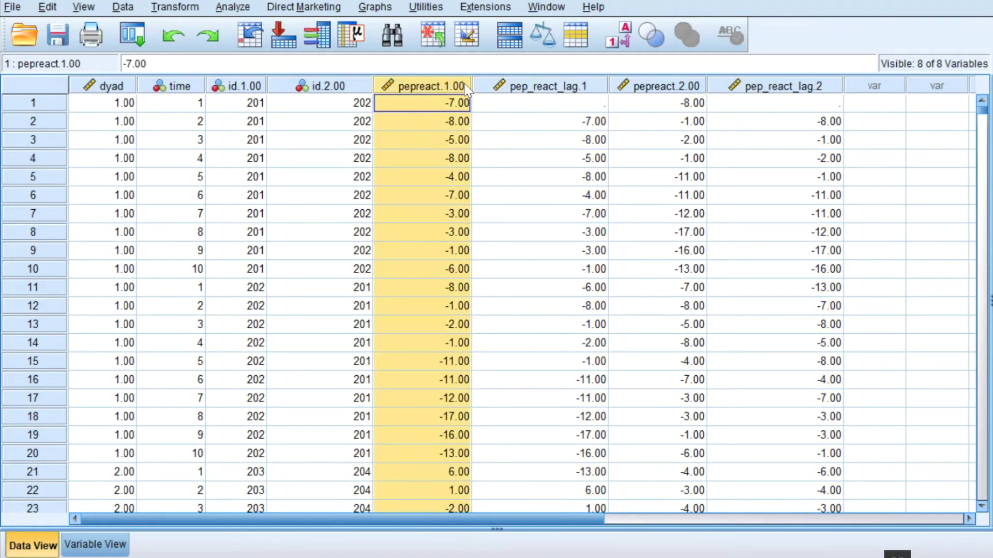
click(263, 104)
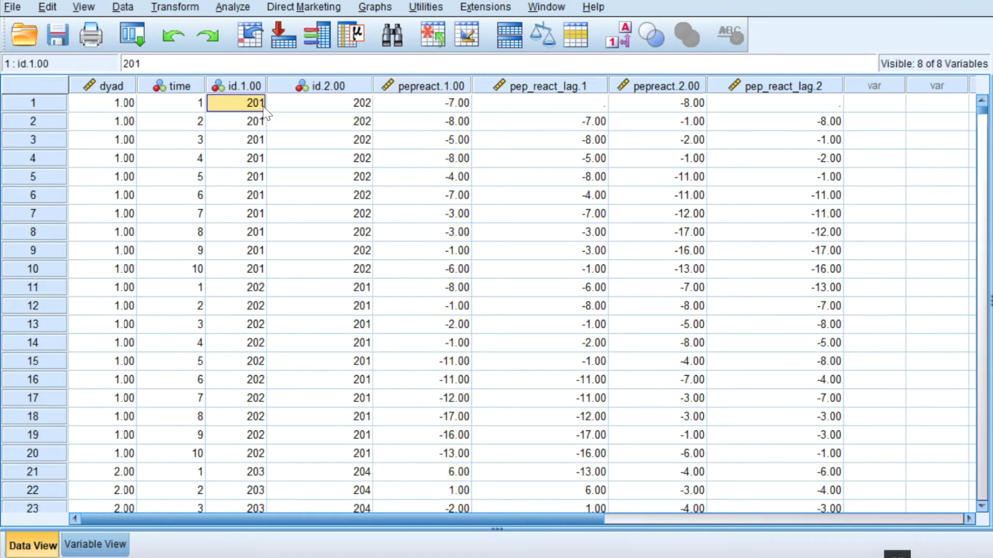
click(424, 106)
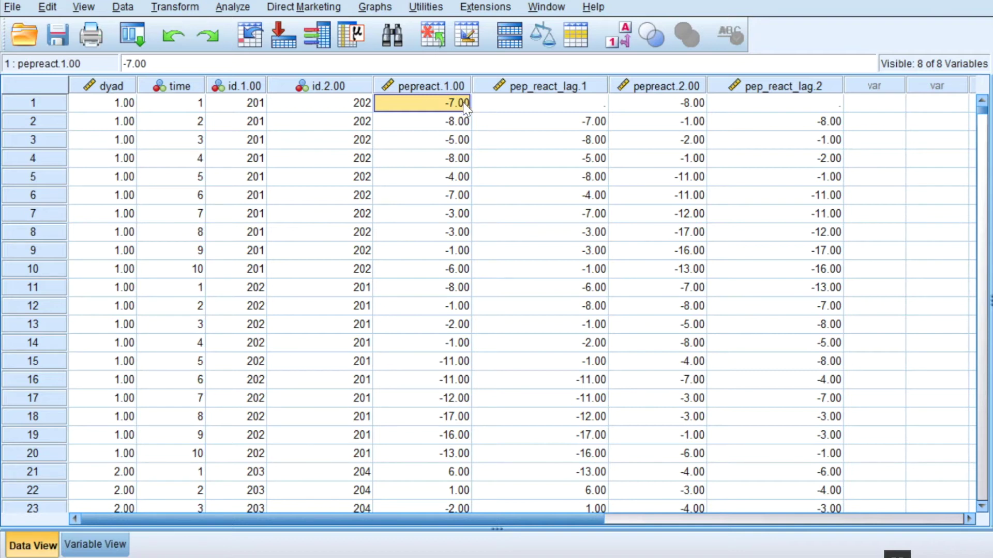
click(486, 124)
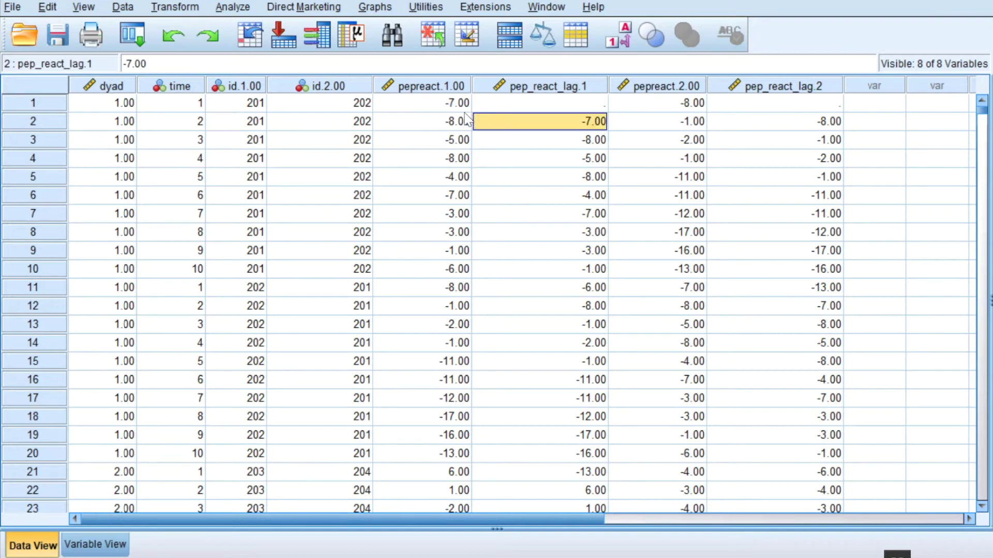
click(451, 126)
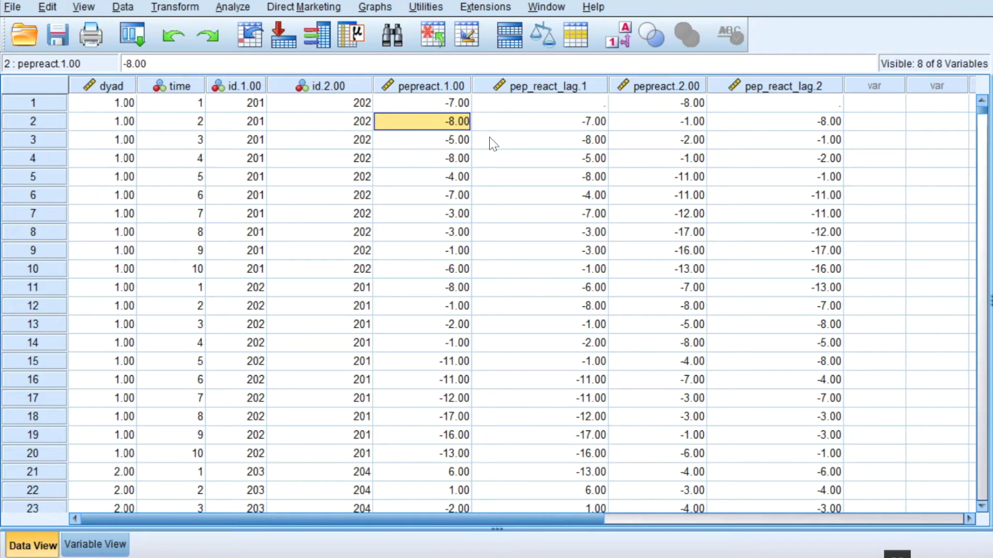
click(491, 141)
click(465, 140)
click(491, 160)
click(459, 159)
click(497, 175)
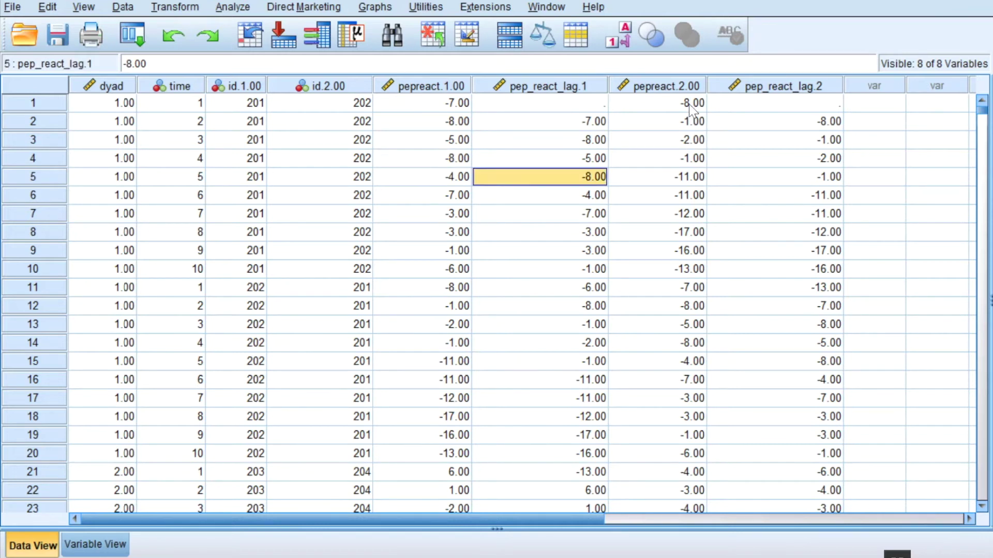
click(676, 102)
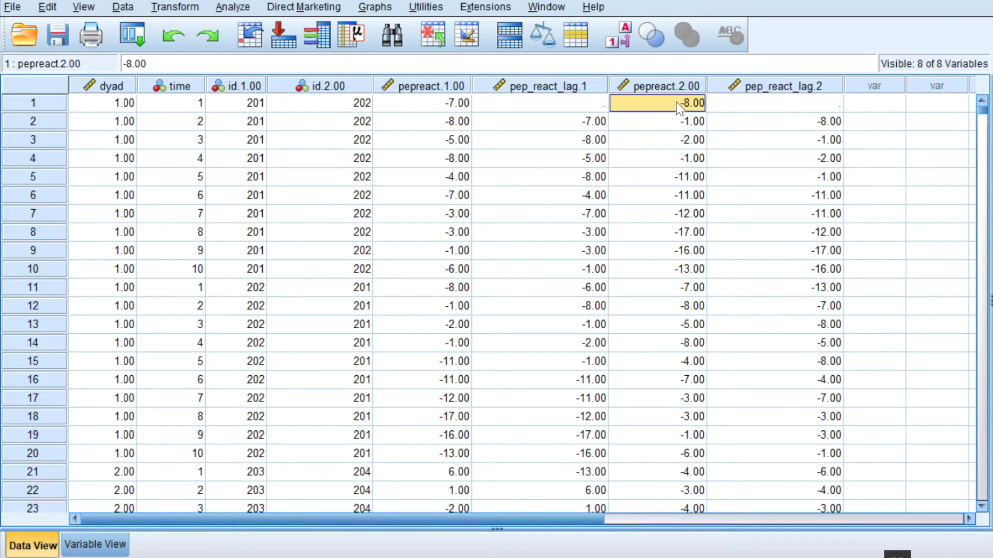
click(752, 124)
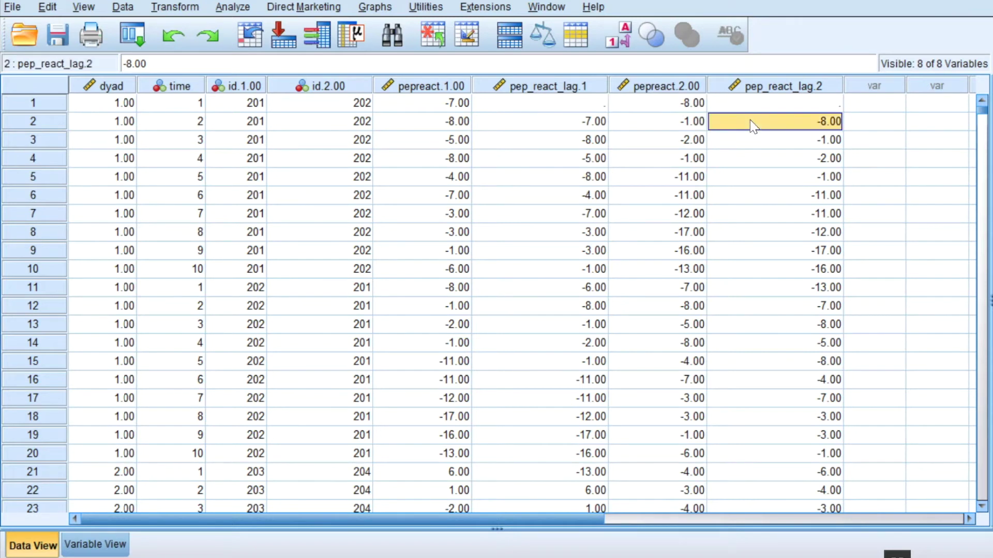
click(687, 125)
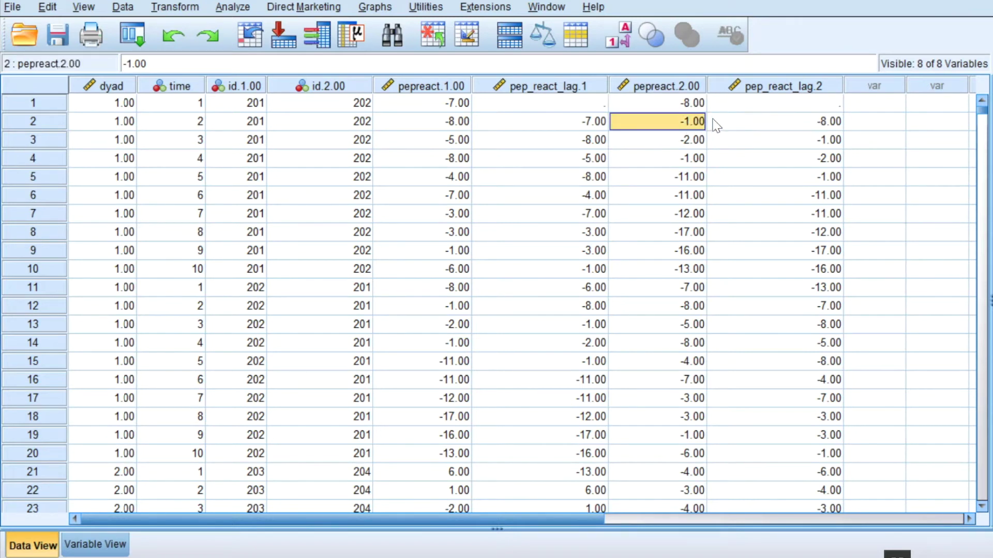
click(733, 145)
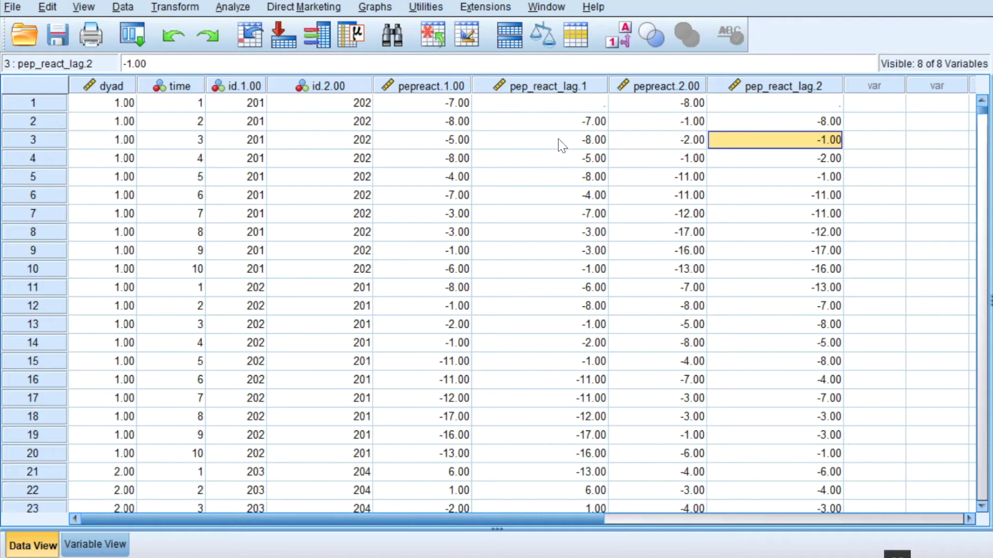
click(456, 124)
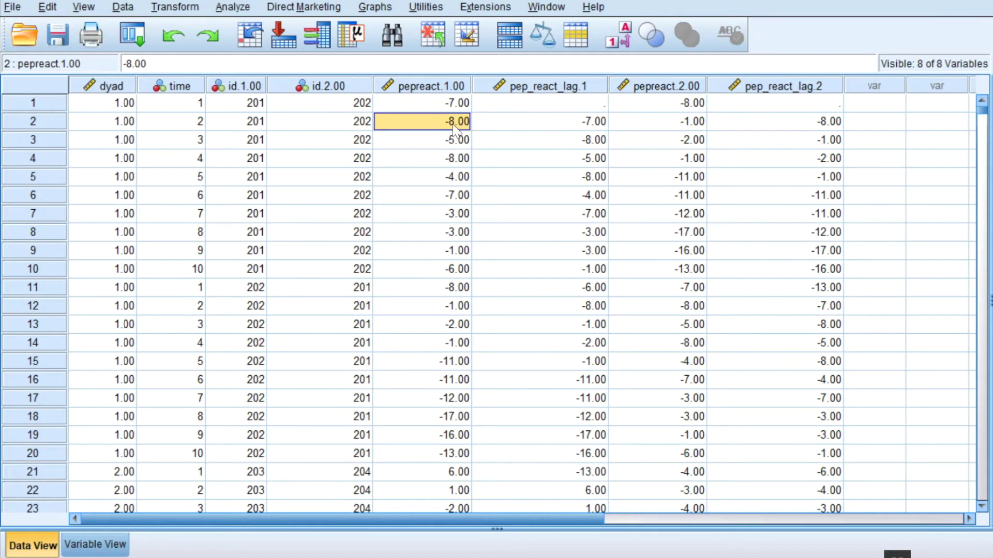
click(511, 130)
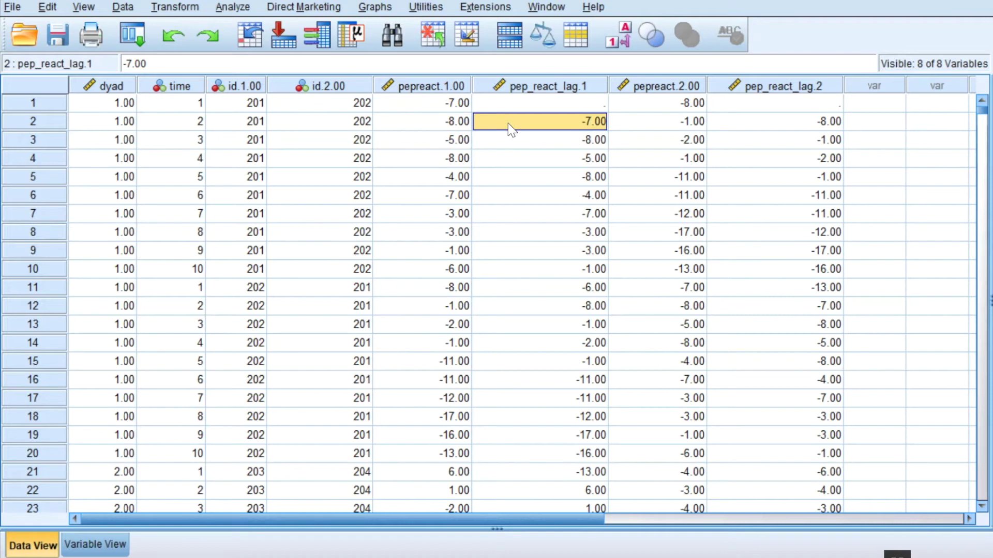
click(783, 128)
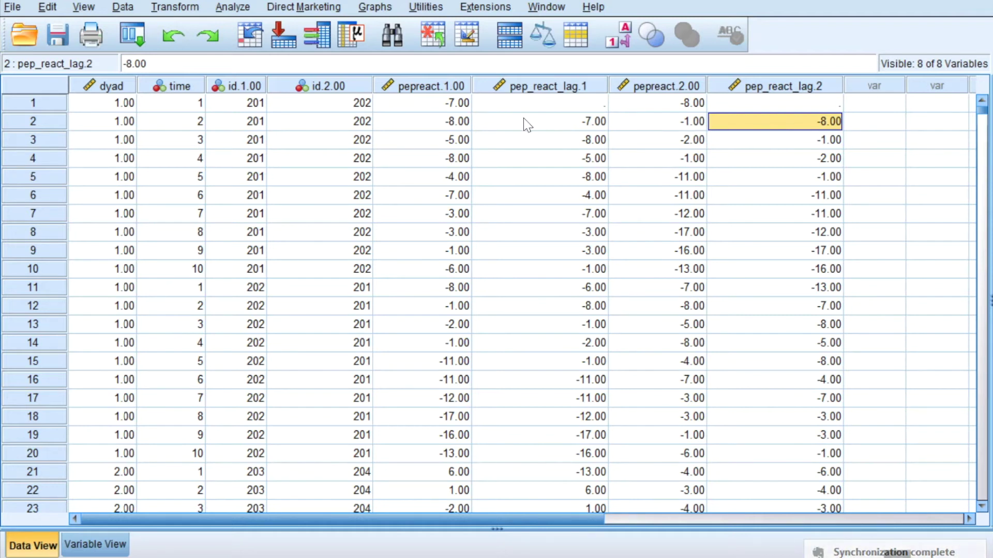
mouse_move(1, 261)
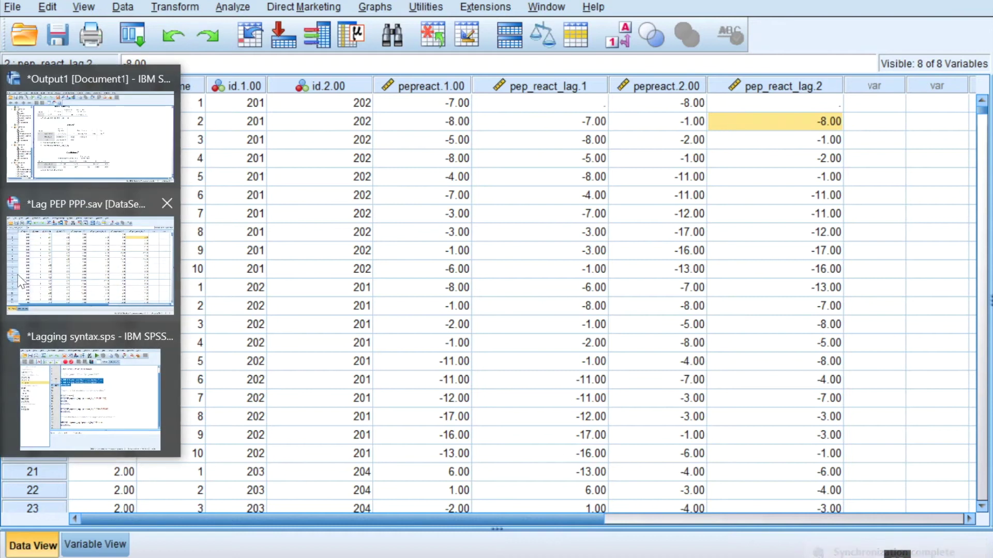
Check that row 11's lag values, including pep_react_lag.2 of -13.00, carry person 201's time-10 scores.
click(90, 398)
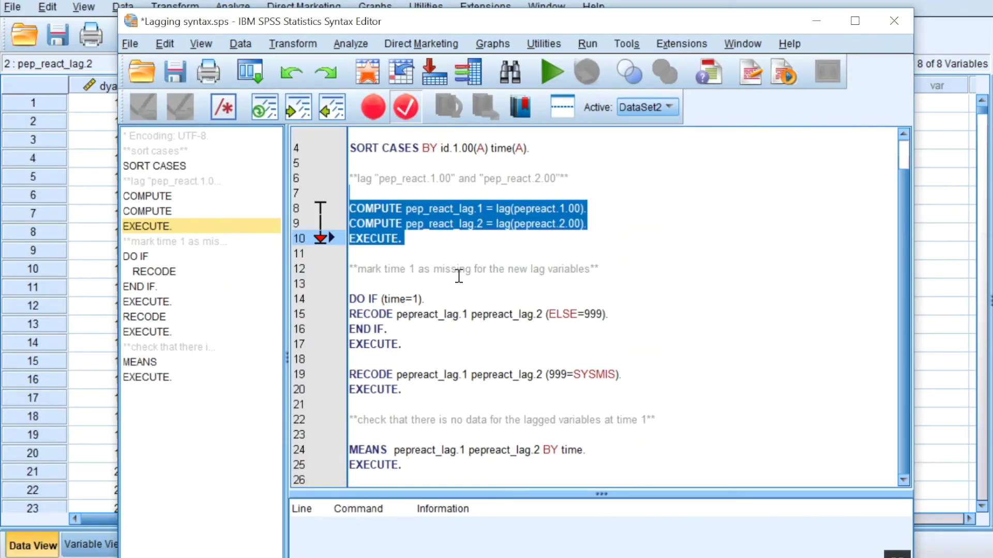
mouse_move(1, 261)
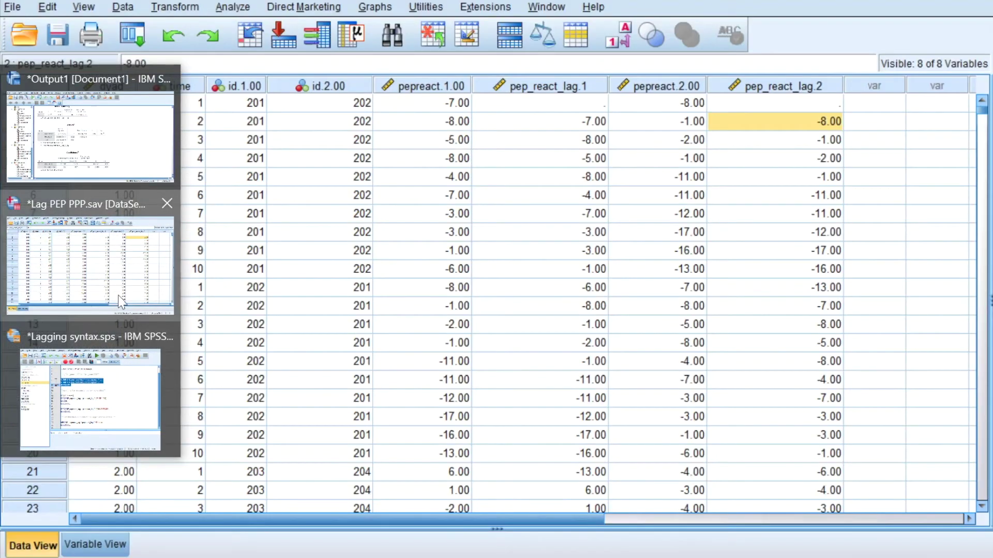
click(120, 301)
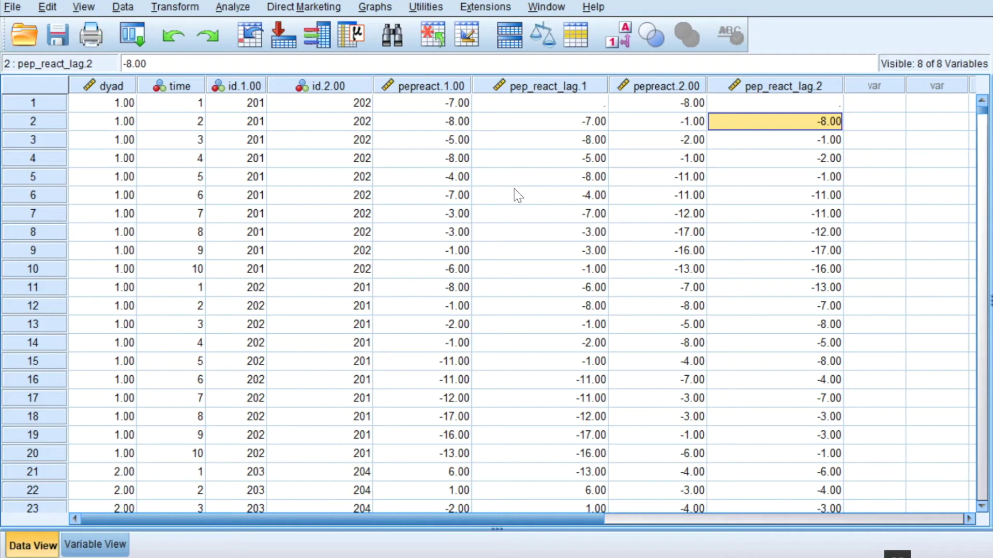
click(225, 290)
click(55, 288)
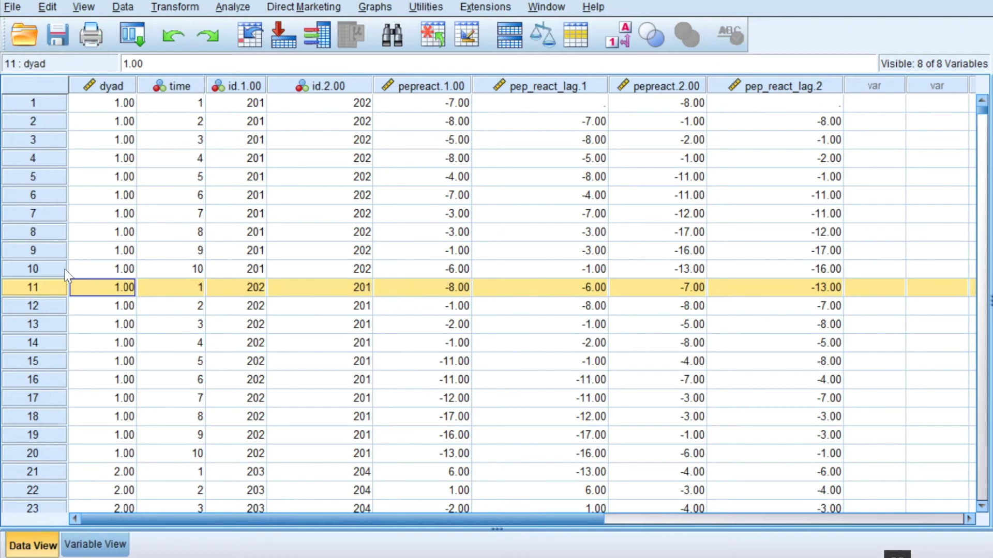
key(Up)
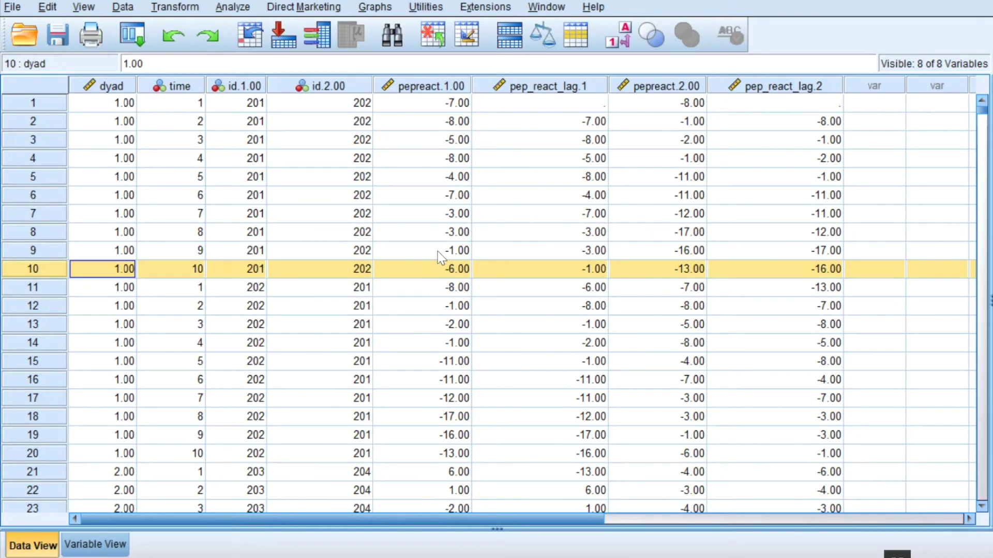
click(462, 269)
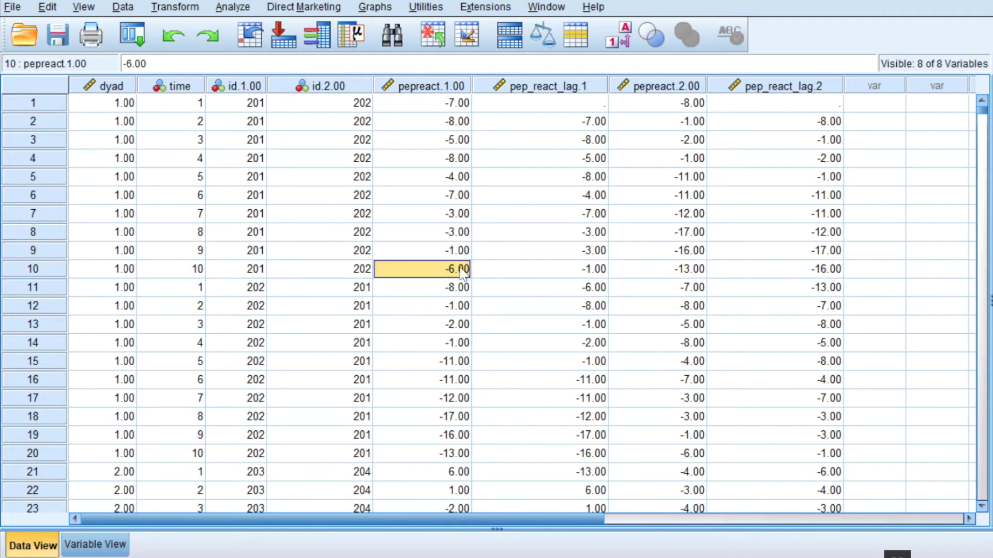
click(492, 293)
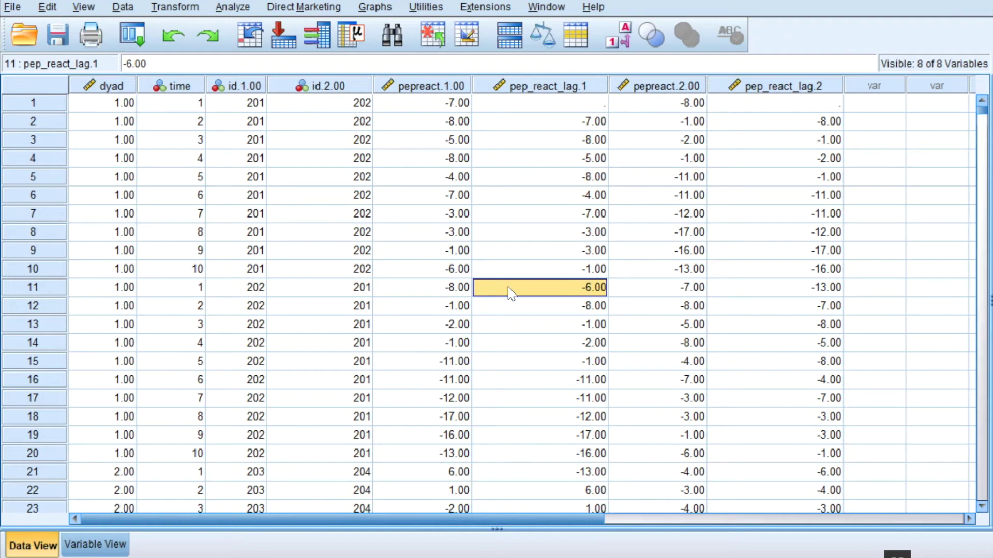
click(743, 287)
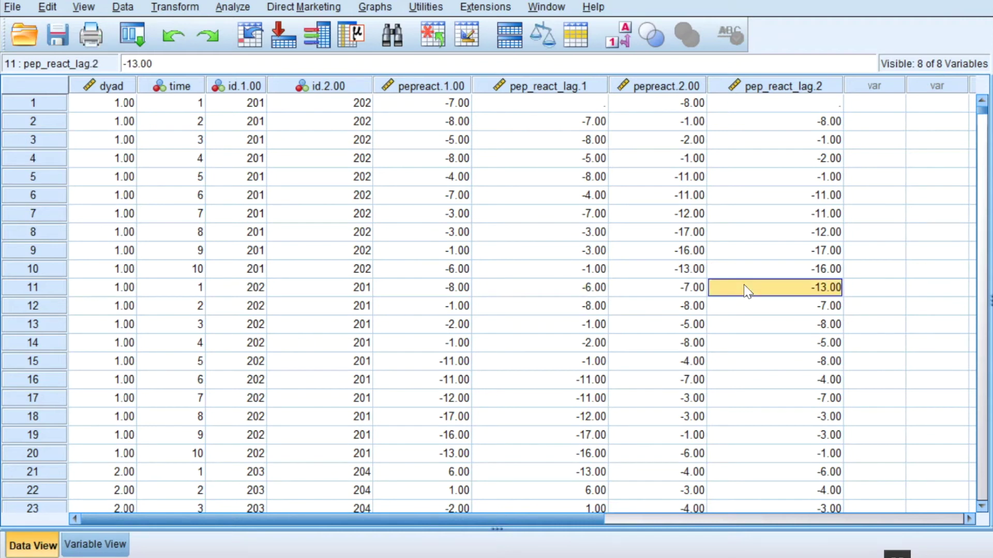
key(Left)
key(Left)
click(767, 289)
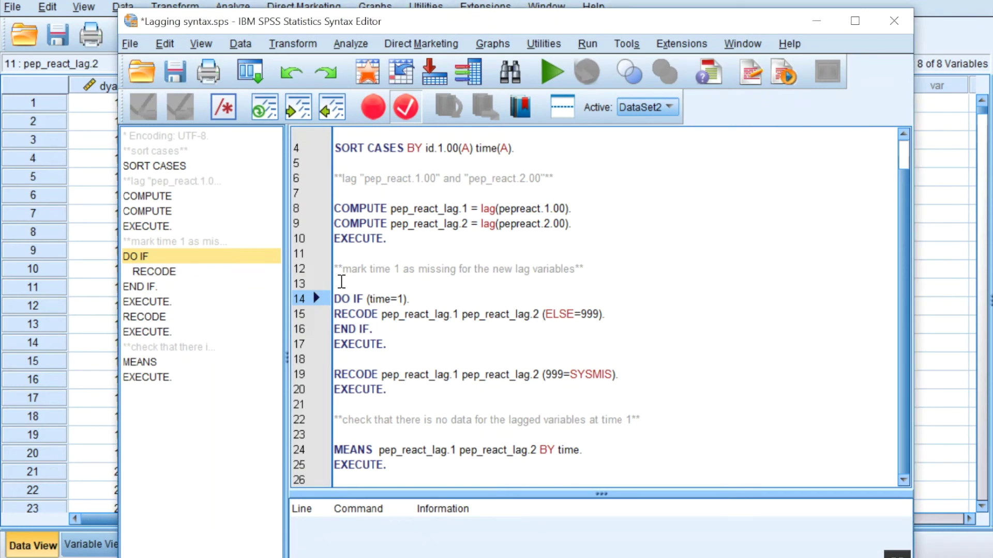
Run the DO IF time=1 RECODE block and confirm row 11's lag cells are now blank.
drag(341, 281, 398, 387)
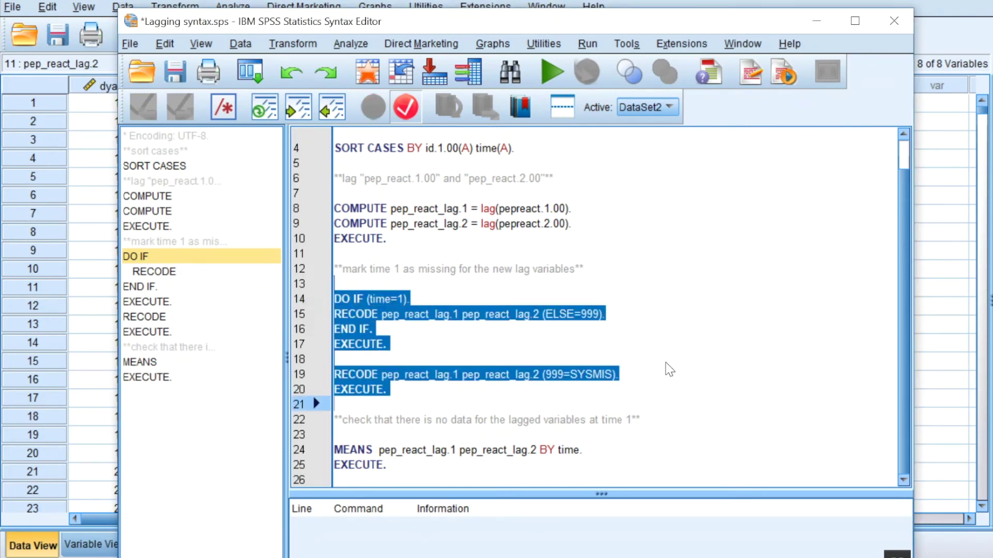
click(552, 73)
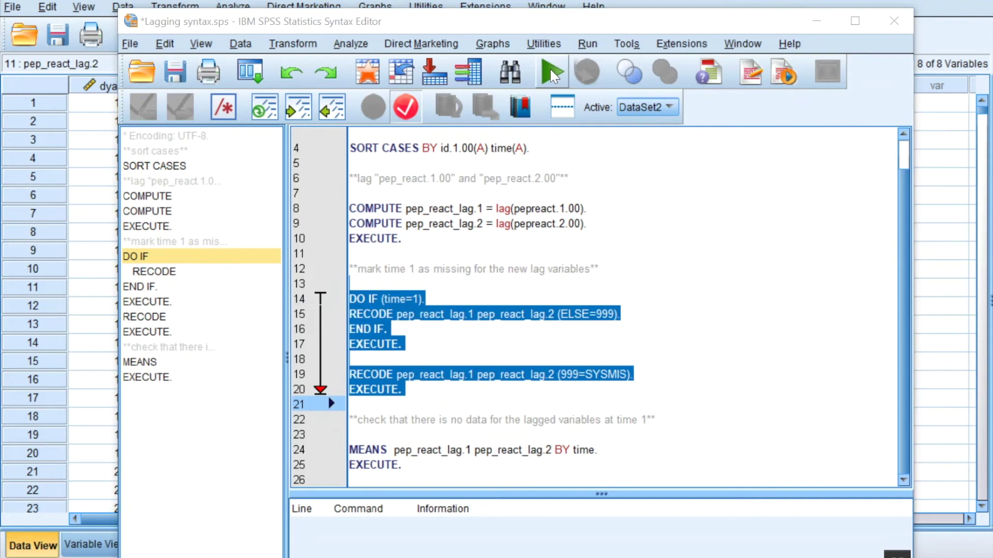
key(alt+Tab)
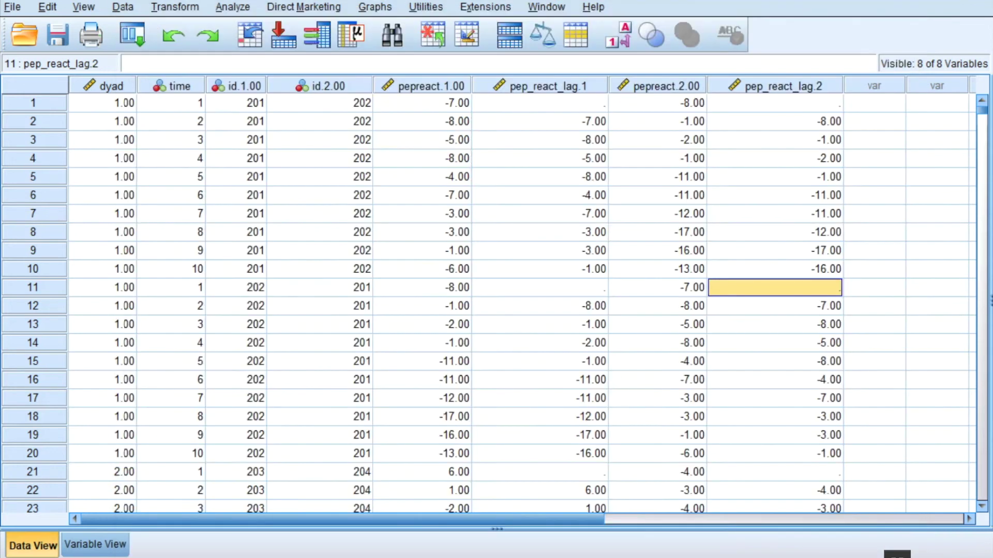
click(250, 288)
click(26, 288)
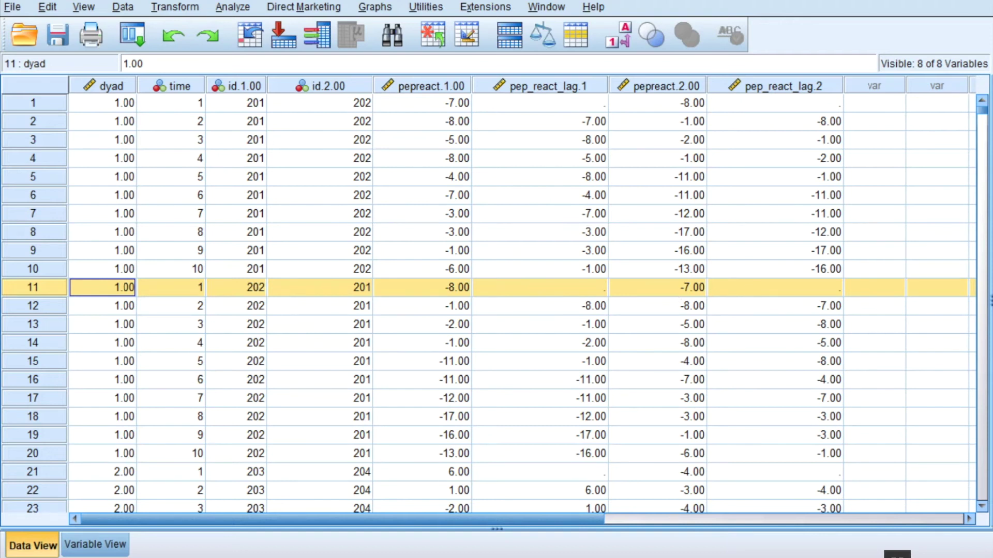
mouse_move(1, 261)
click(99, 390)
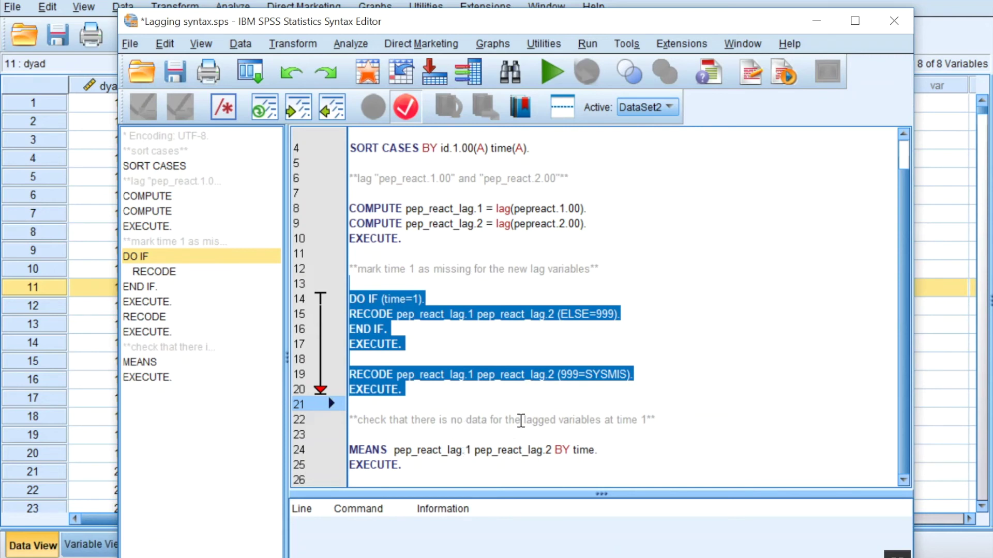
Run the MEANS check and review the Report of both lag variables by time, starting at time 2.
drag(539, 439, 548, 473)
click(559, 74)
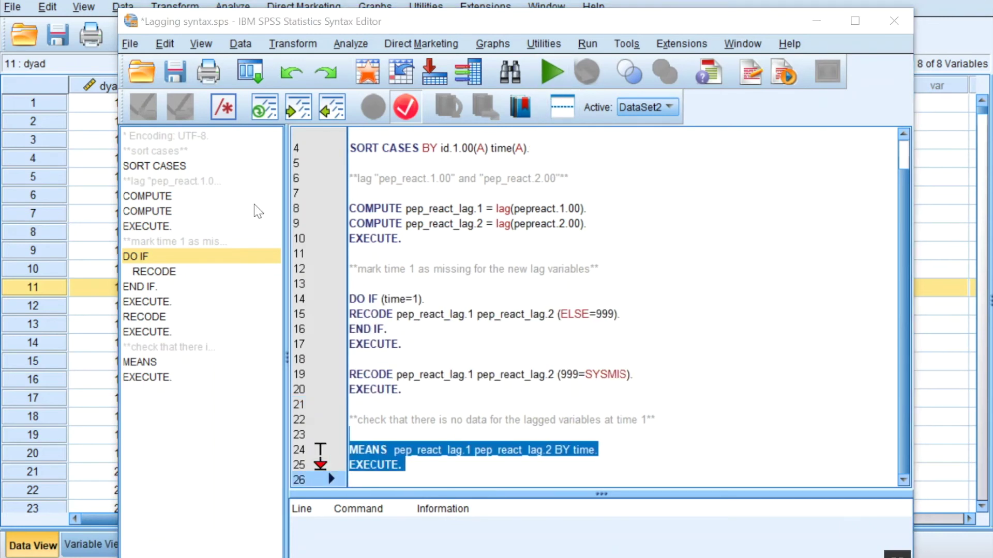
click(61, 170)
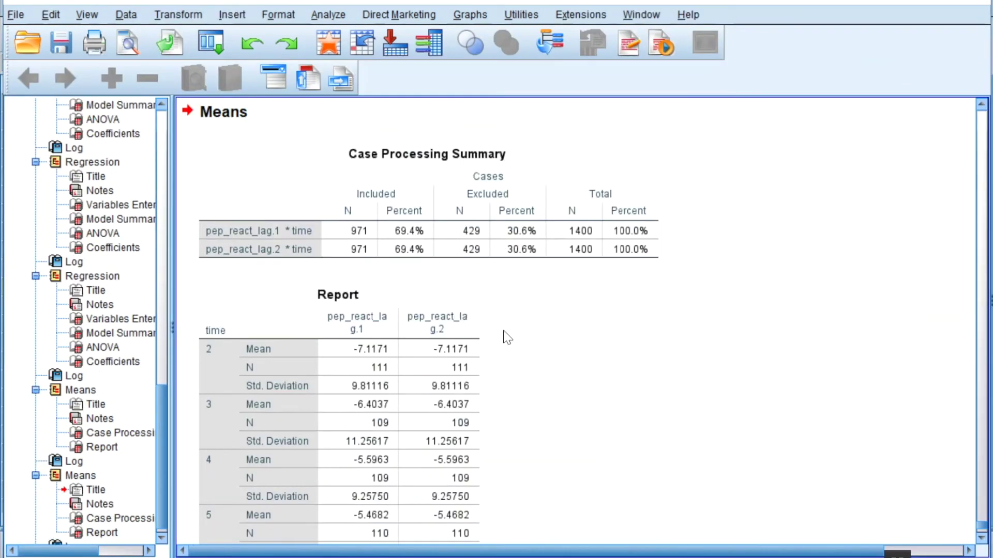
click(352, 356)
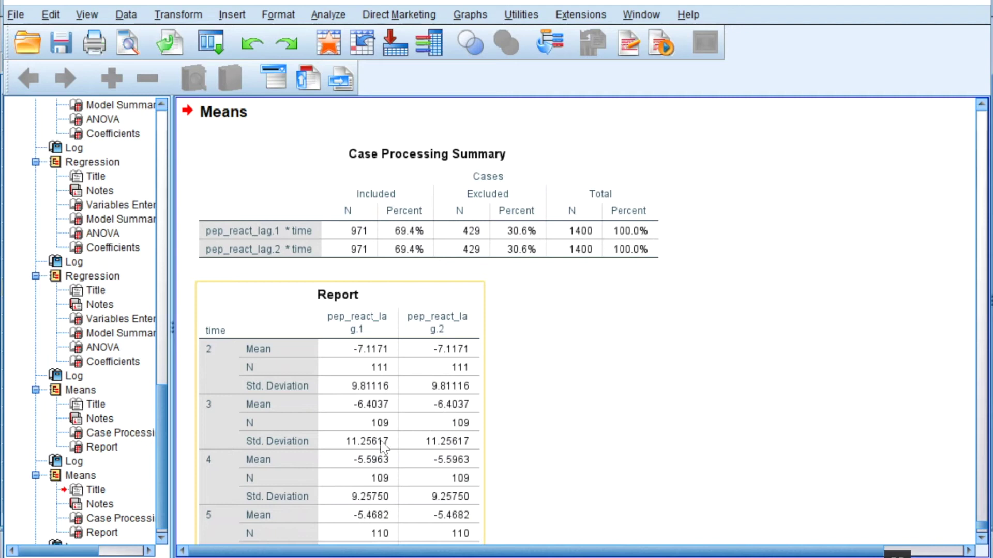
scroll(440, 465, down, 3)
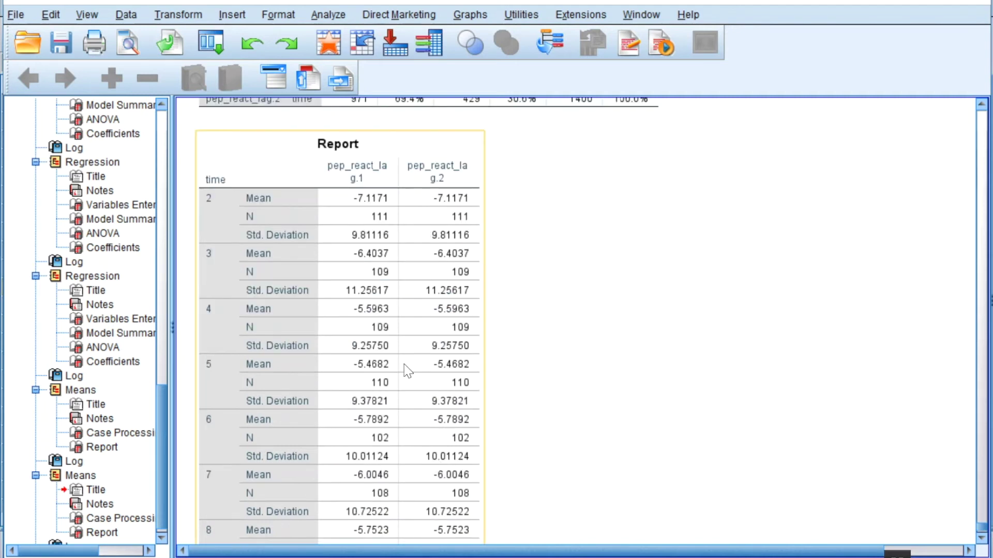
scroll(417, 368, up, 3)
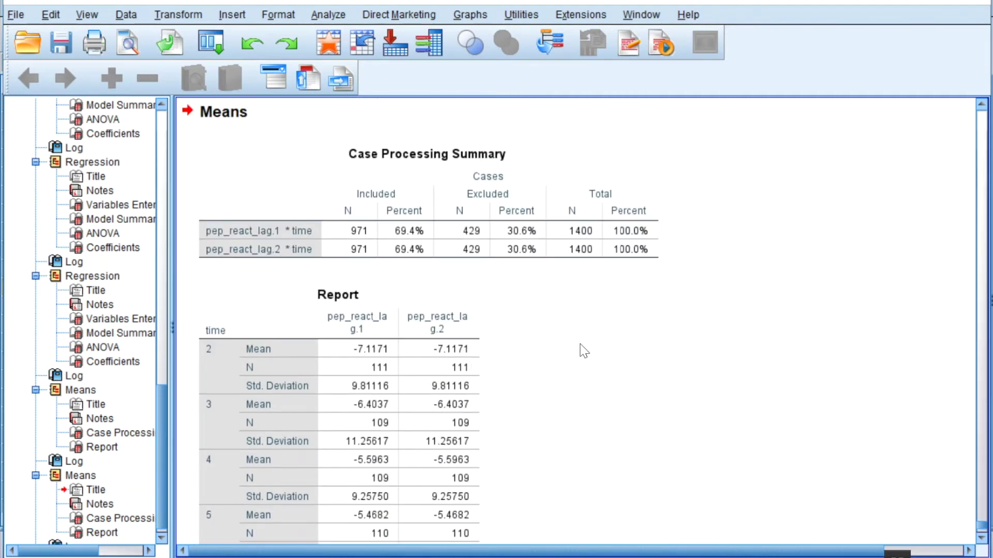
scroll(584, 351, down, 8)
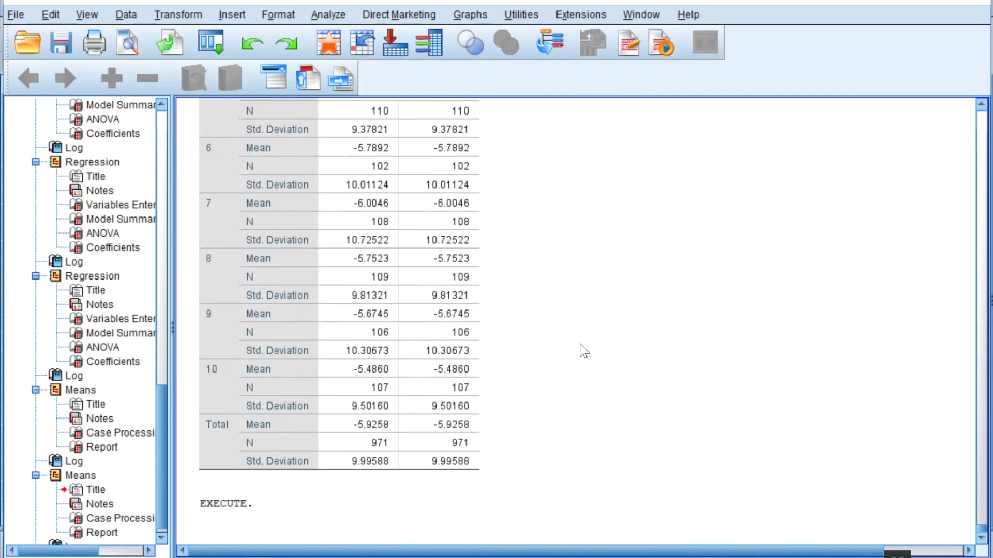
scroll(591, 358, up, 6)
click(294, 228)
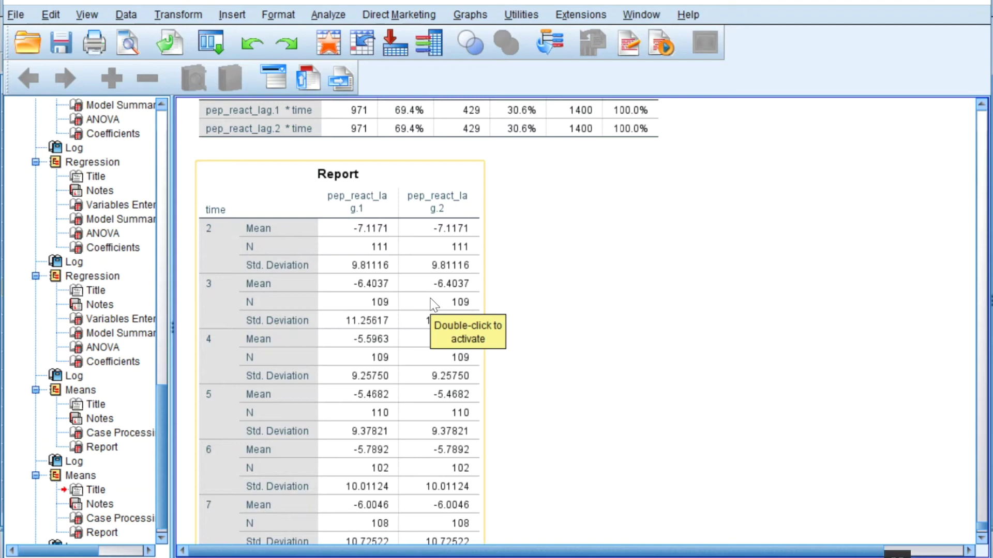
mouse_move(2, 261)
click(80, 384)
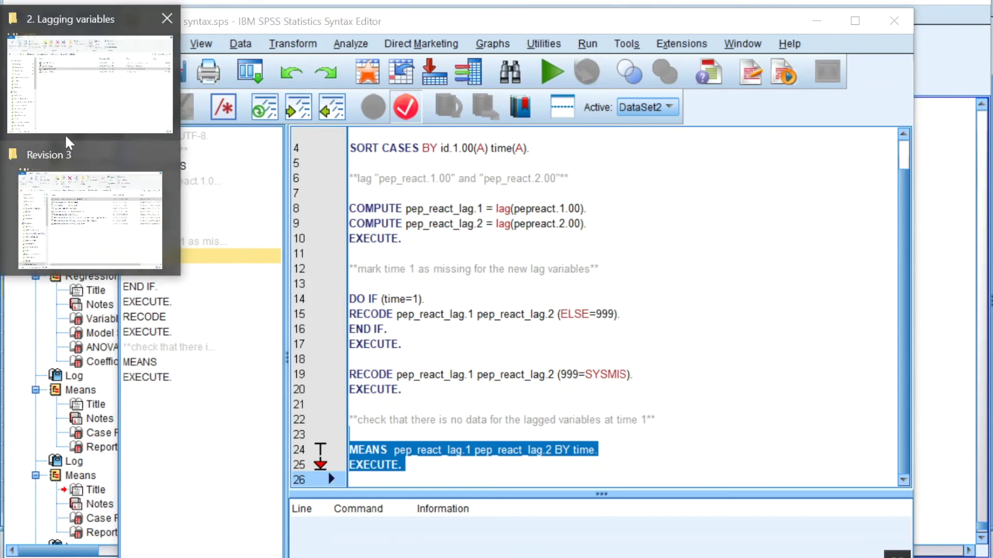
Open Lag syntax.sas in SAS with both SAS and the program editor maximized.
click(85, 111)
double_click(214, 177)
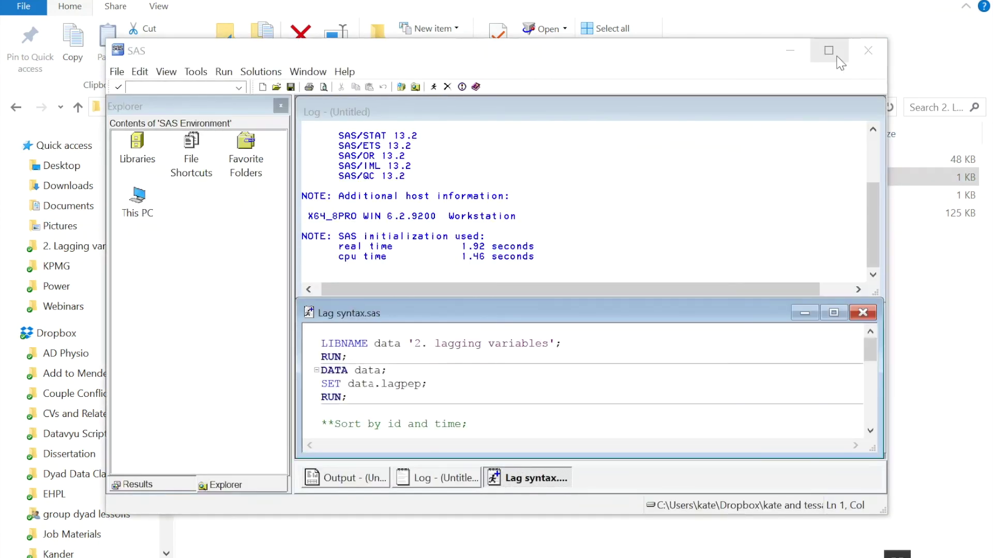
click(829, 51)
click(936, 246)
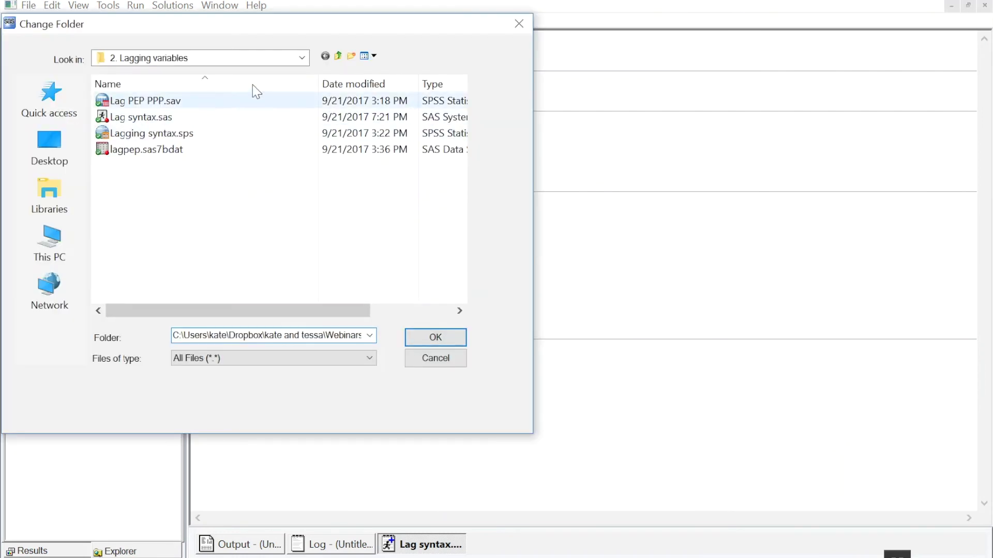
Set the SAS working folder to Webinars.
click(264, 58)
scroll(254, 125, up, 3)
click(149, 137)
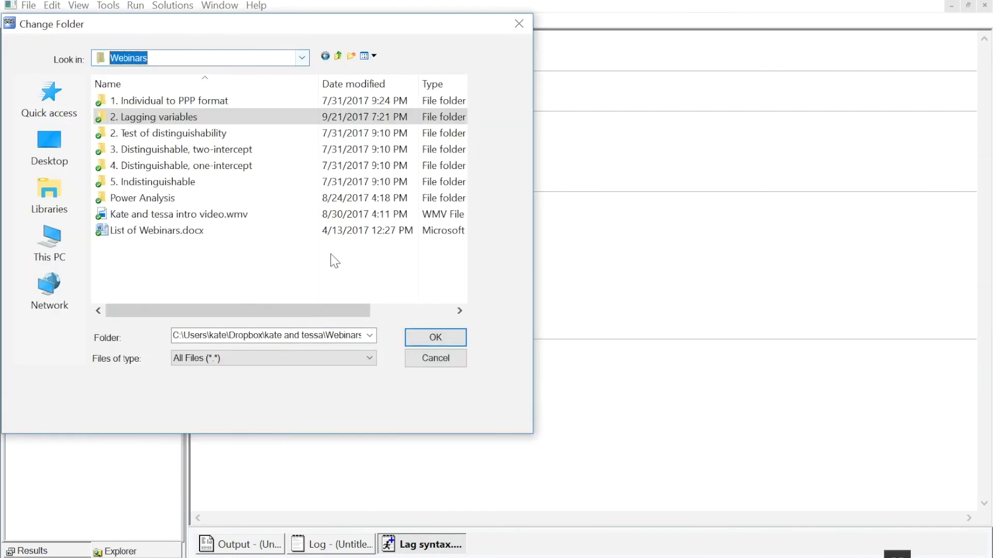
click(432, 336)
shift+click(272, 103)
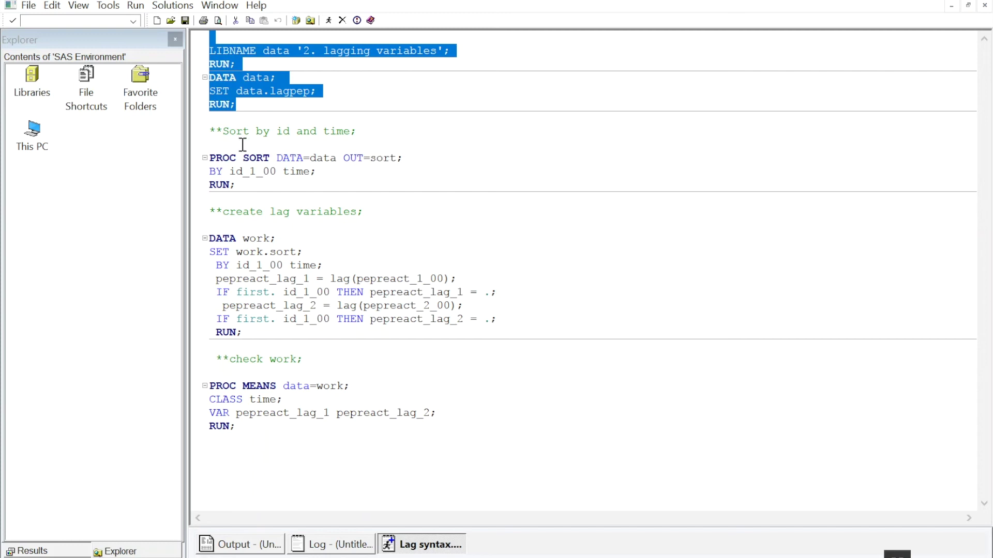
Walk through PROC SORT and the DATA step lagging pepreact_1_00 and pepreact_2_00, blanked at each id_1_00's first record.
drag(243, 145, 267, 181)
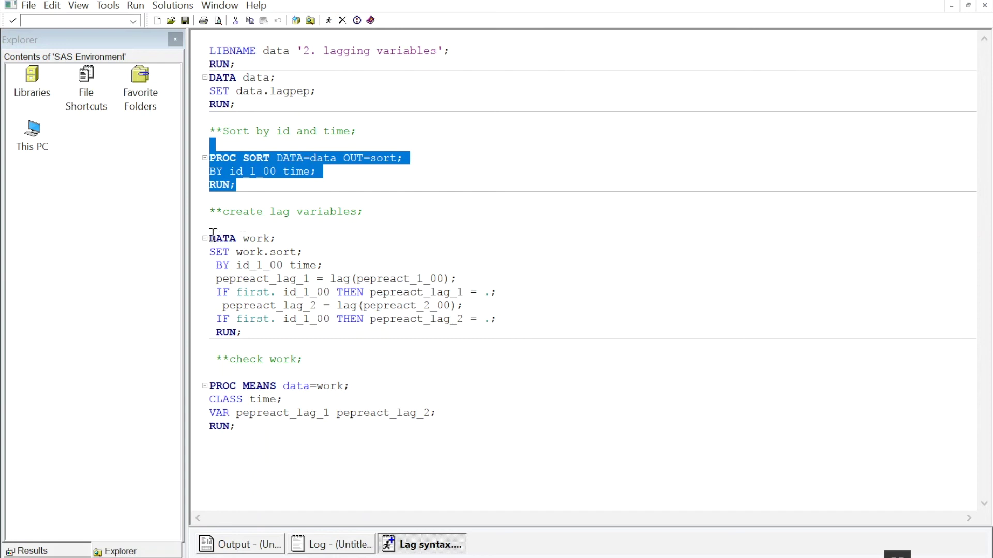
drag(209, 238, 309, 249)
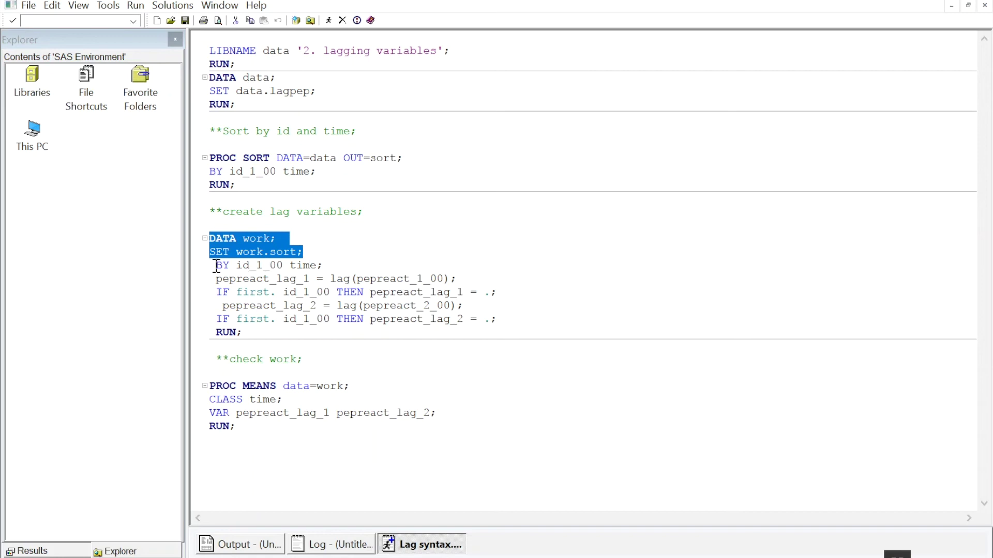
drag(216, 265, 343, 271)
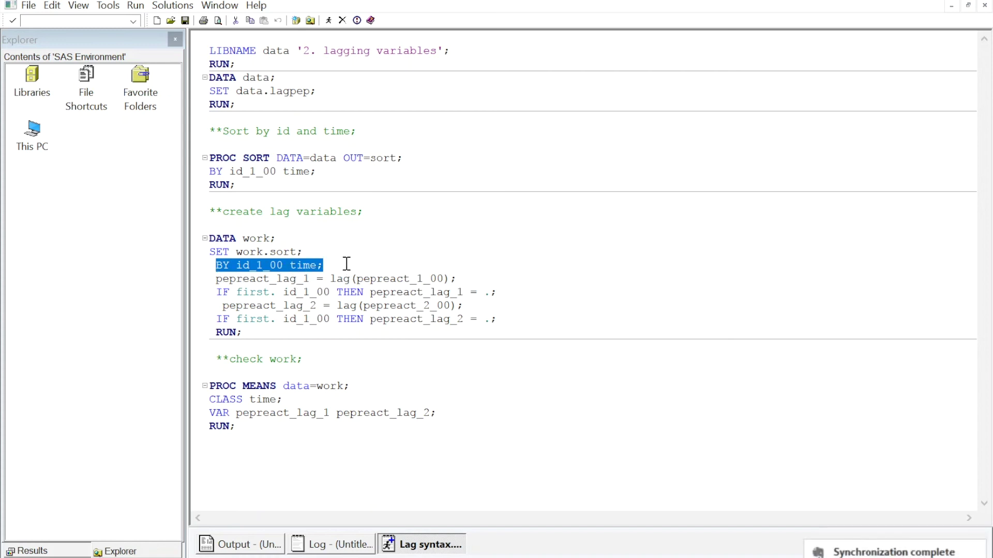
drag(356, 279, 444, 279)
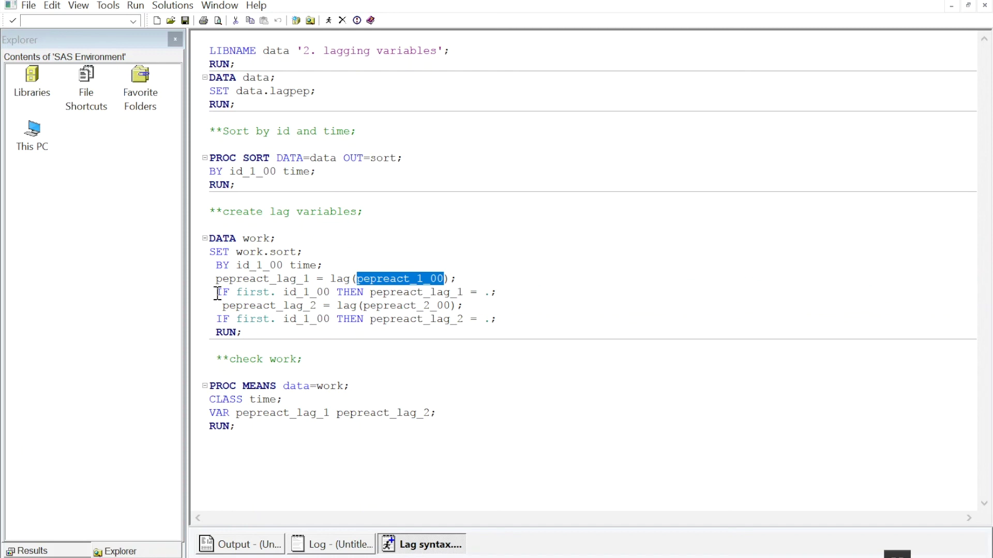
drag(218, 293, 329, 299)
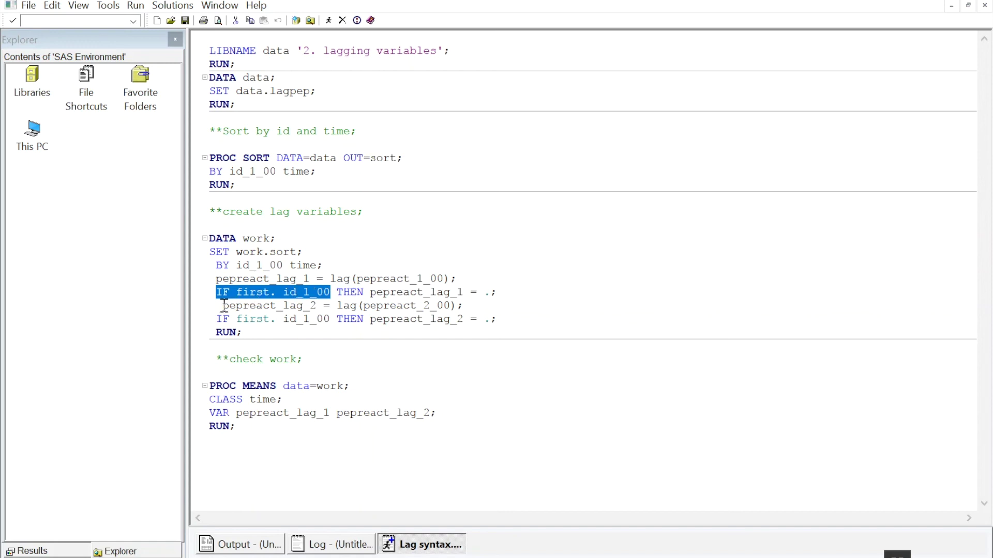
drag(224, 306, 453, 313)
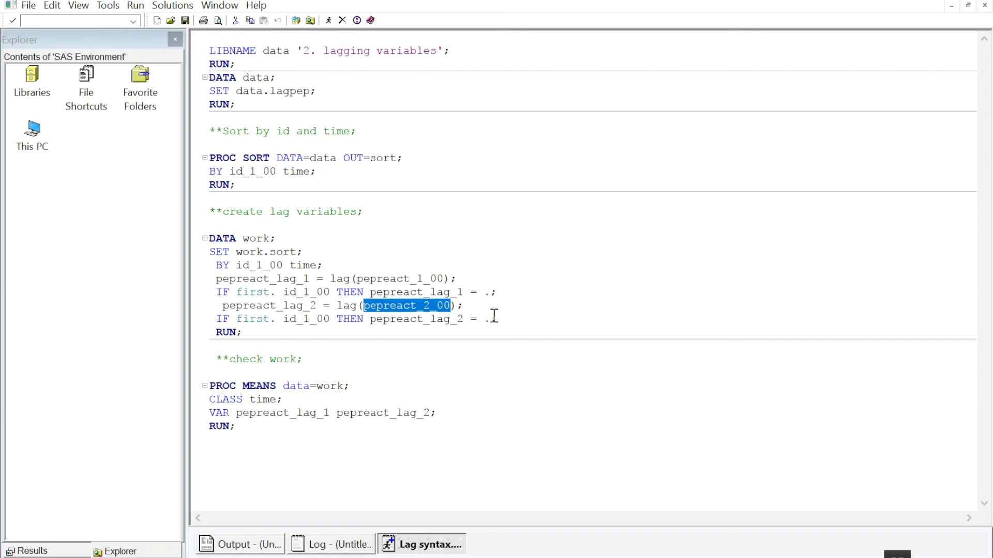
drag(210, 225, 279, 333)
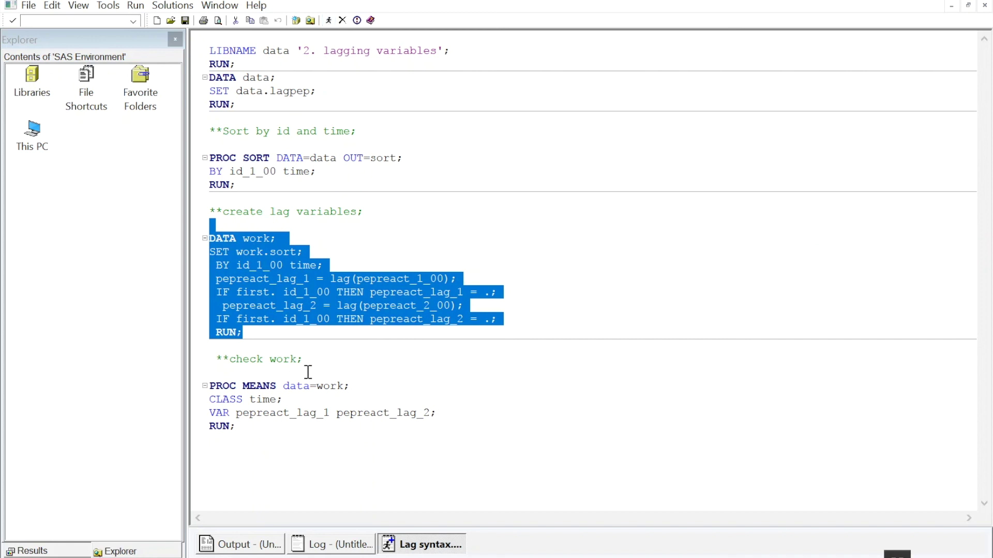
drag(308, 372, 332, 436)
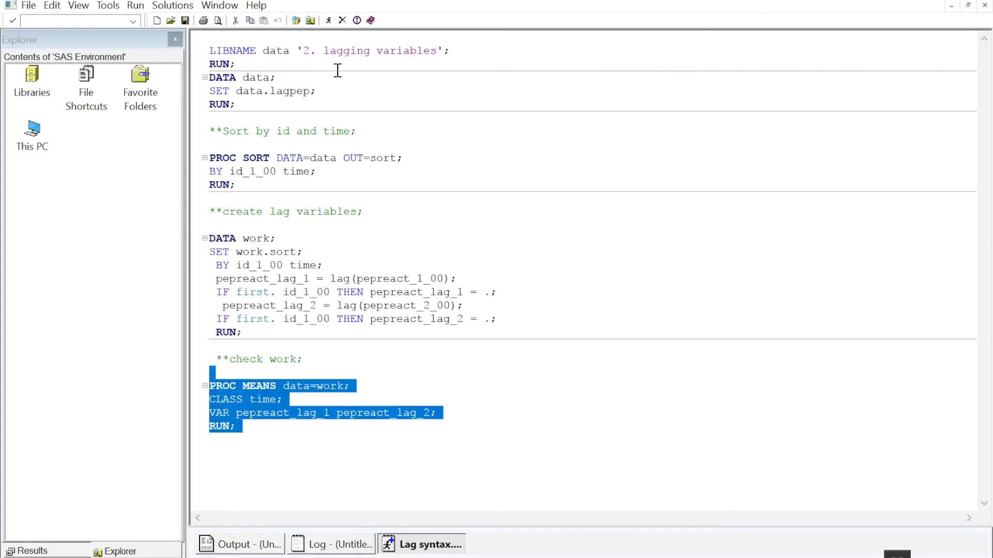
Submit PROC MEANS showing zero lagged values at time 1 and 111 at time 2.
click(329, 21)
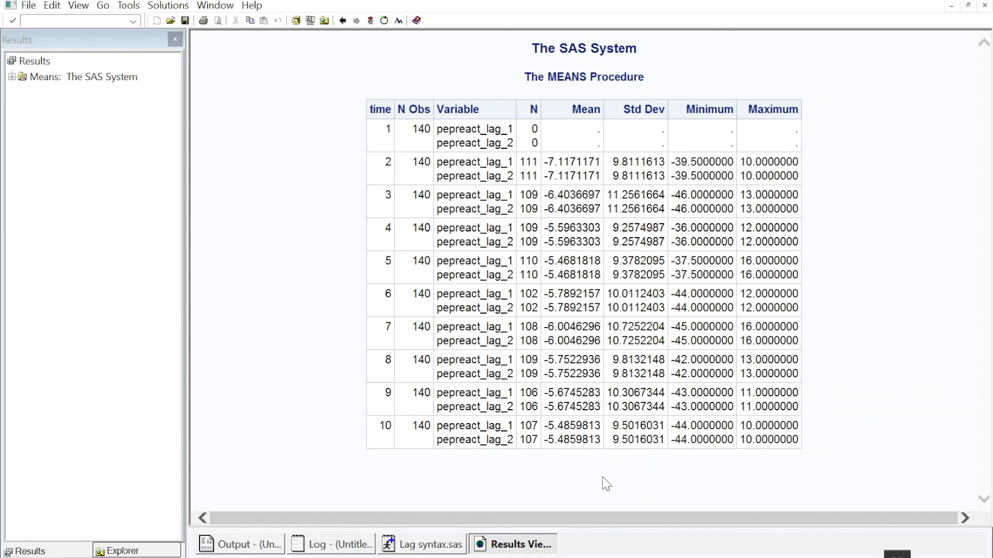
click(171, 551)
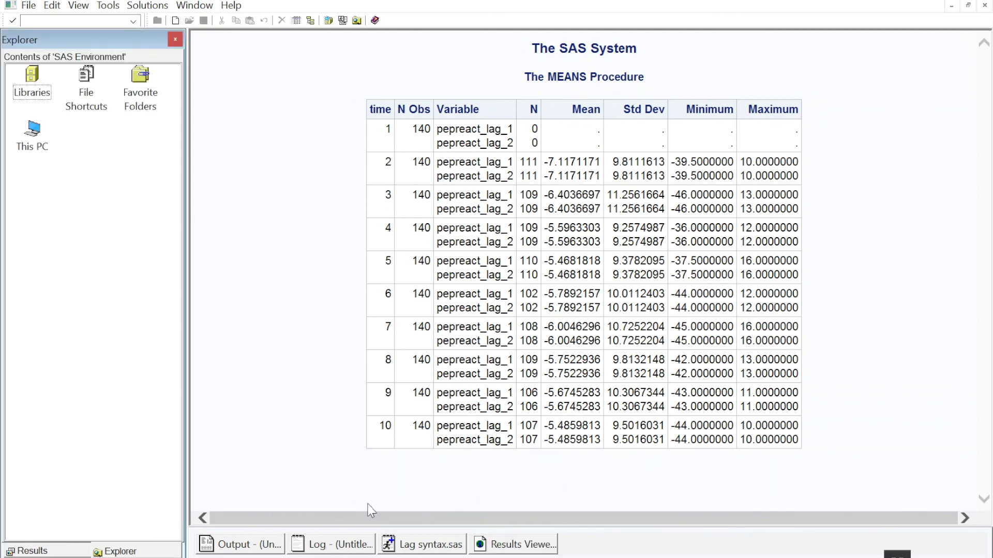
Open the Work dataset from the Work library and scroll right to the pepreact_lag_1 and pepreact_lag_2 columns.
double_click(30, 68)
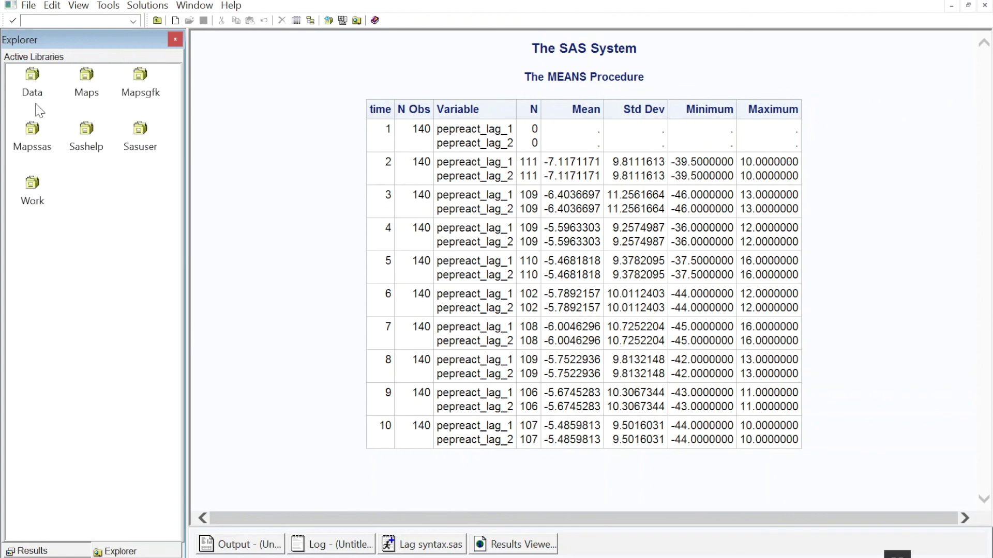
double_click(32, 183)
double_click(137, 76)
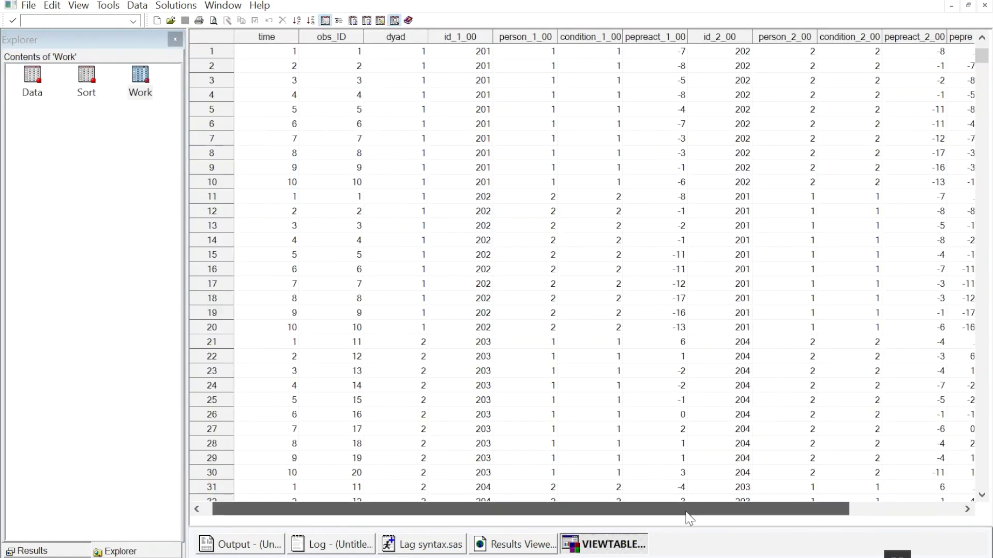
drag(705, 515, 800, 515)
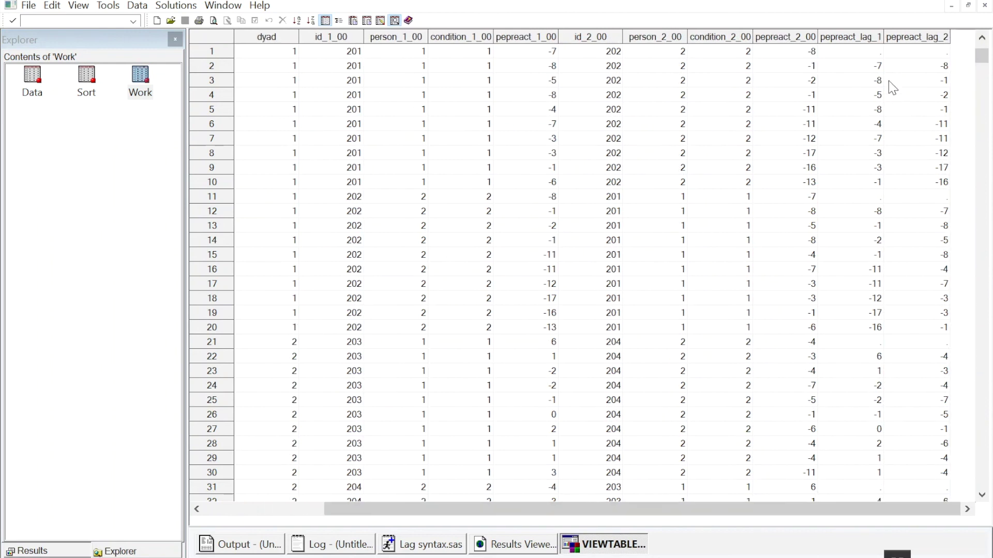